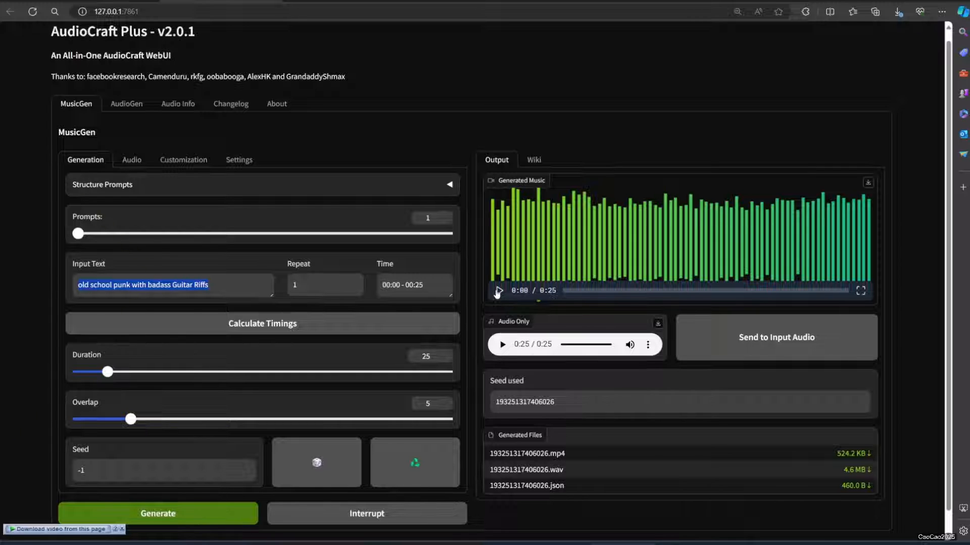
# Step: Play back the generated music samples for the punk, pop, ska, retro 8-bit and rock prompts
pyautogui.click(497, 292)
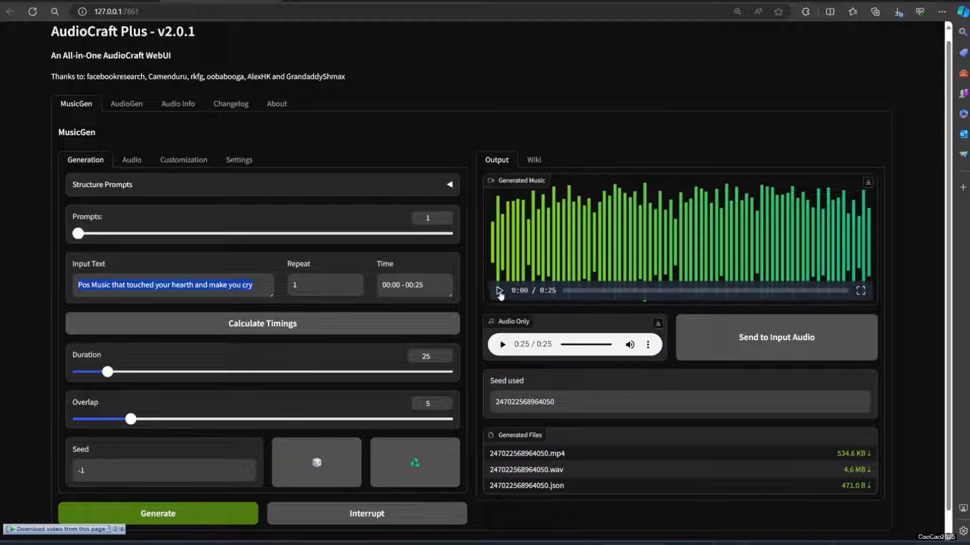
pyautogui.click(499, 291)
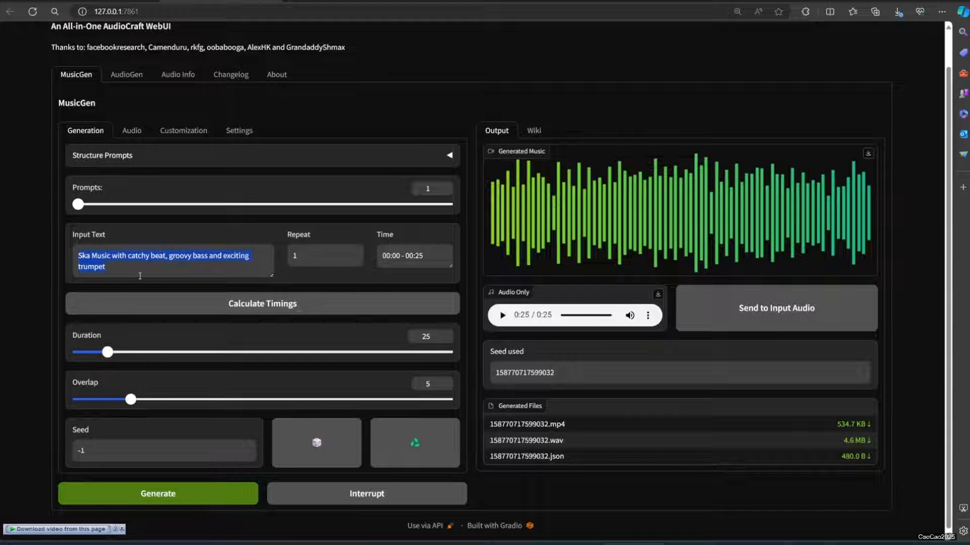
pyautogui.click(497, 262)
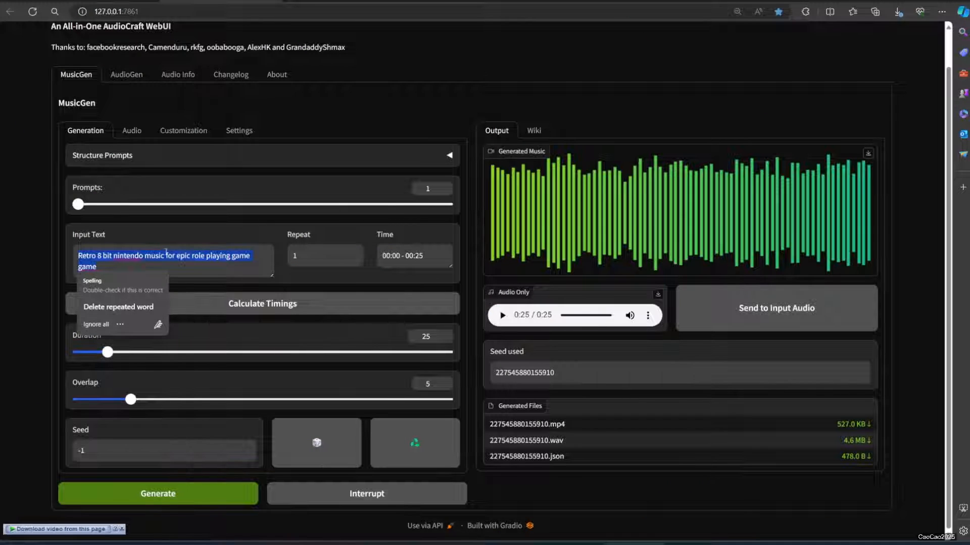
pyautogui.click(225, 262)
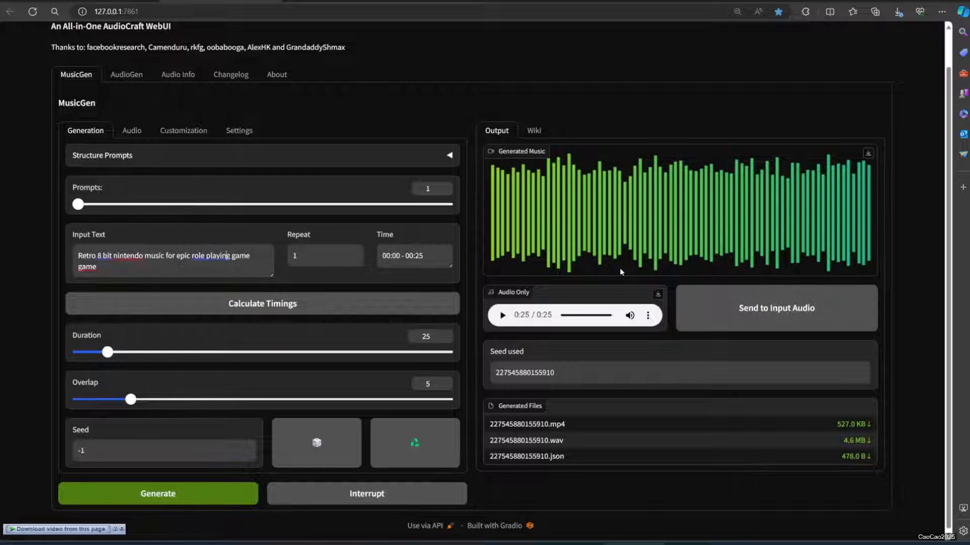
pyautogui.click(500, 261)
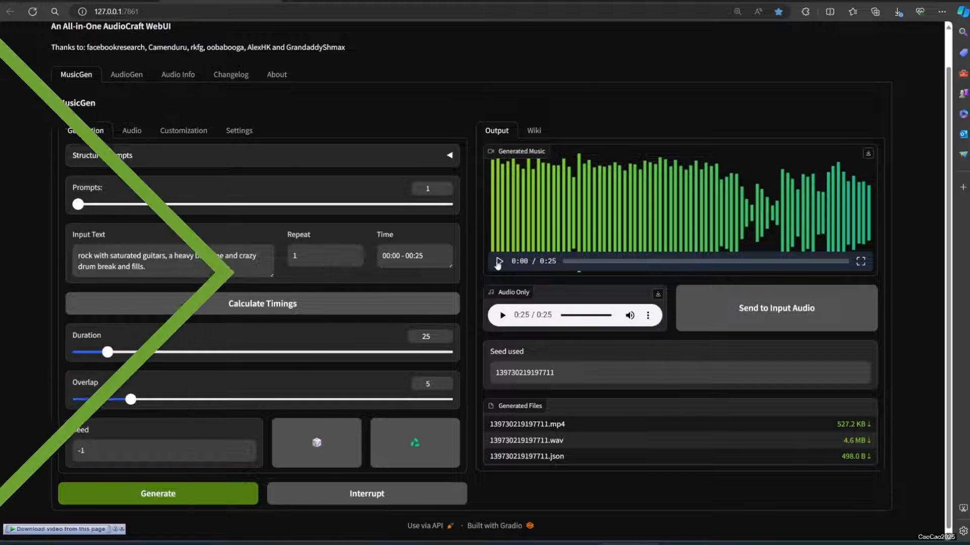
pyautogui.click(498, 262)
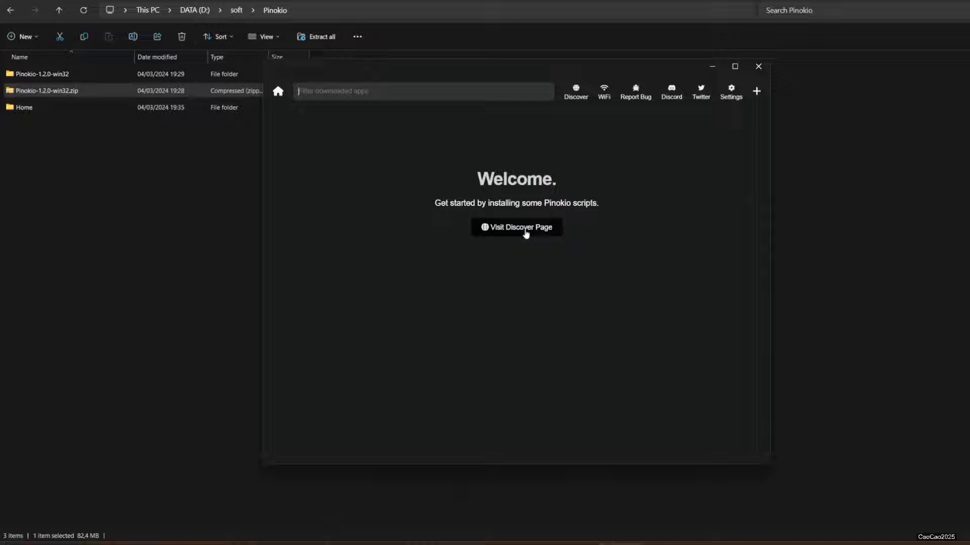
# Step: Switch to Pinokio, search the verified scripts for audiocraft, and open the audiocraft_plus installer page
pyautogui.click(525, 233)
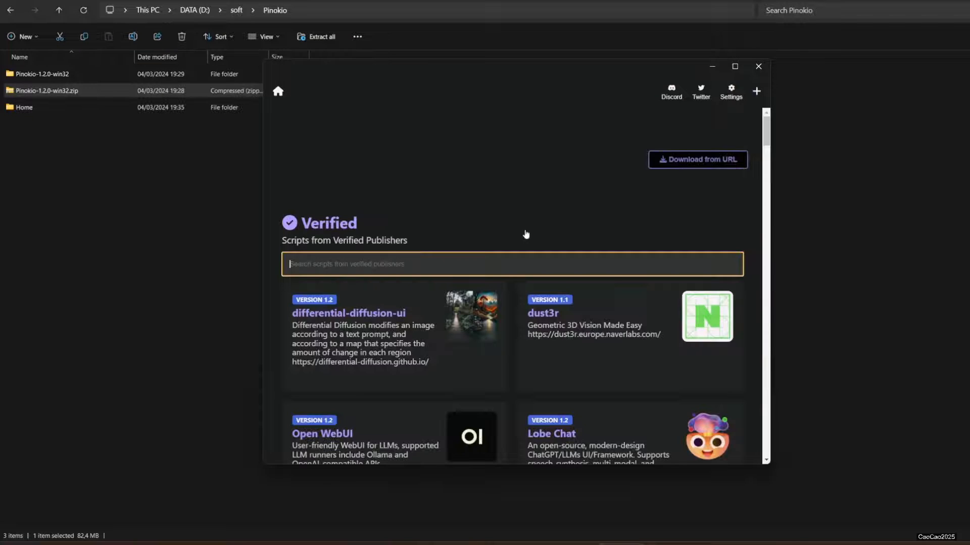
pyautogui.scroll(-8, 503, 346)
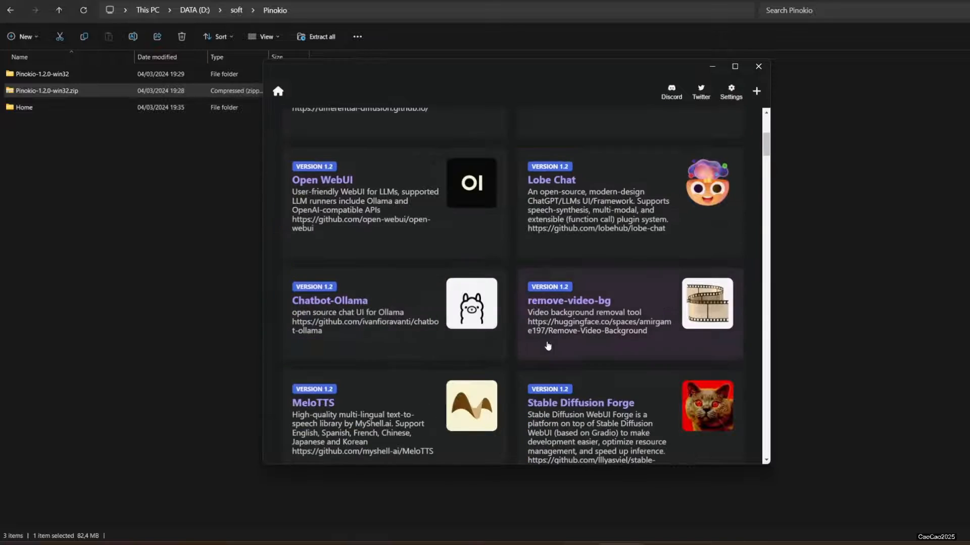
pyautogui.scroll(8, 548, 345)
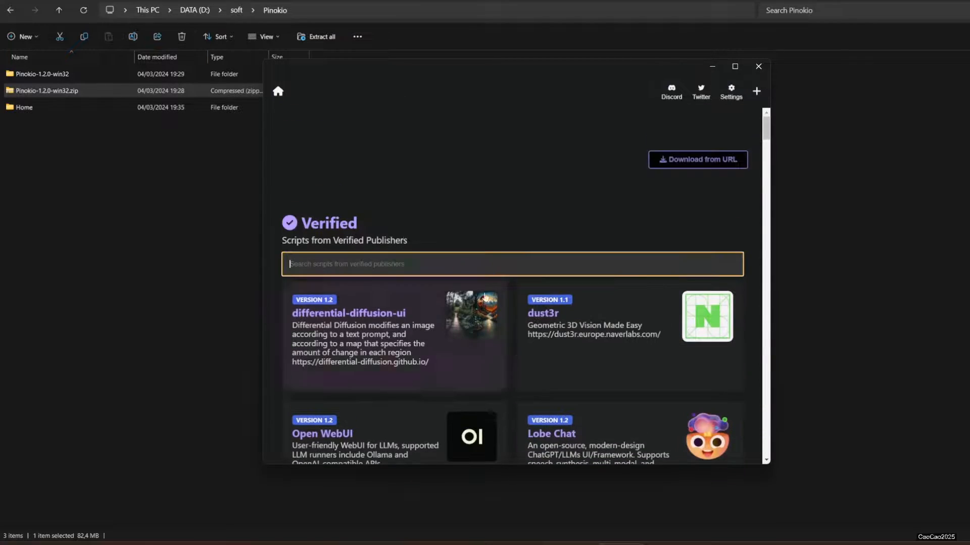
pyautogui.write('audi')
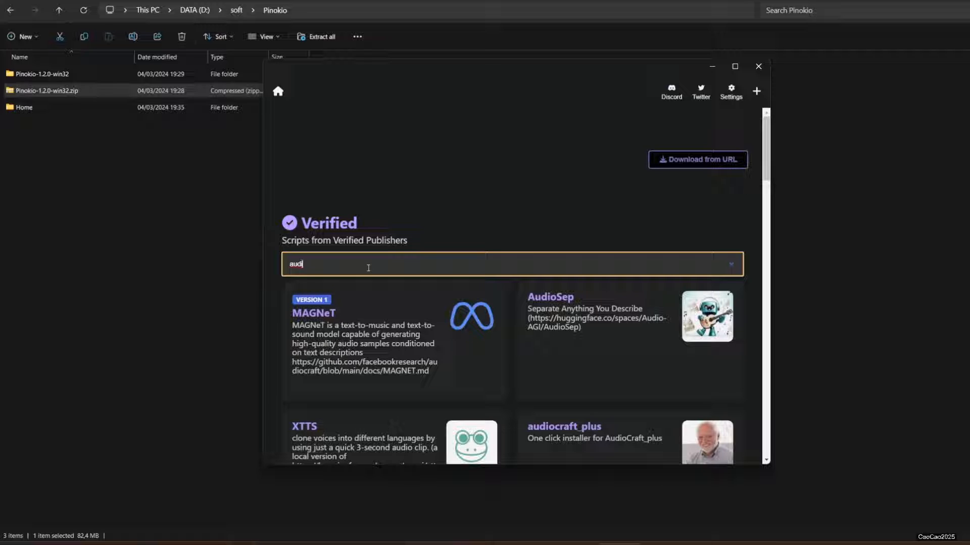
pyautogui.write('ocraft')
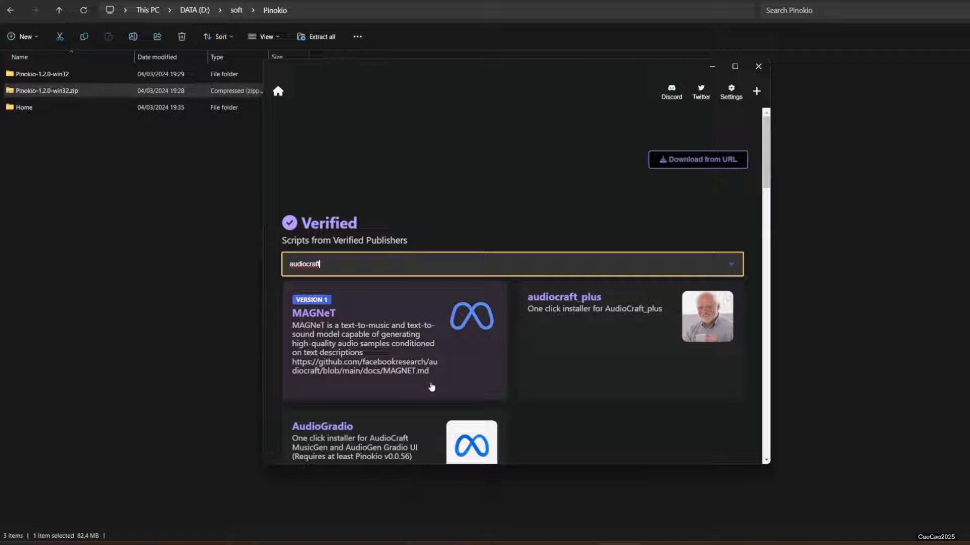
pyautogui.scroll(-2, 426, 384)
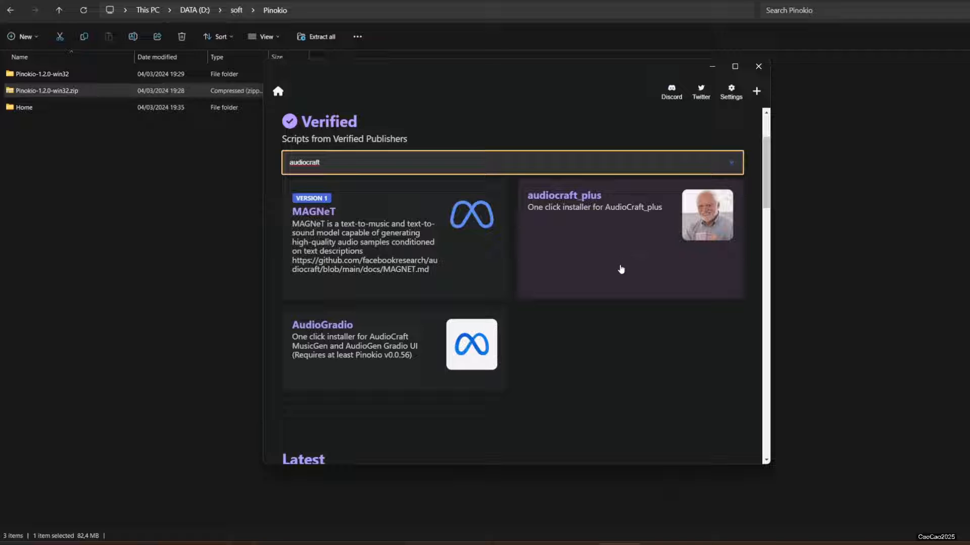
pyautogui.scroll(1, 606, 298)
pyautogui.click(603, 303)
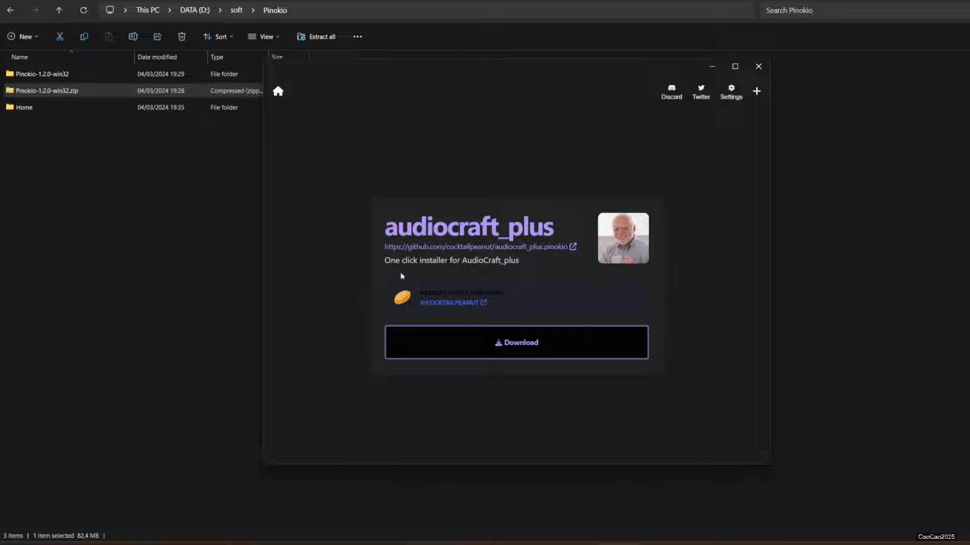
# Step: Request the audiocraft_plus download and start installing the required components, including conda, git, zip and vs
pyautogui.click(468, 344)
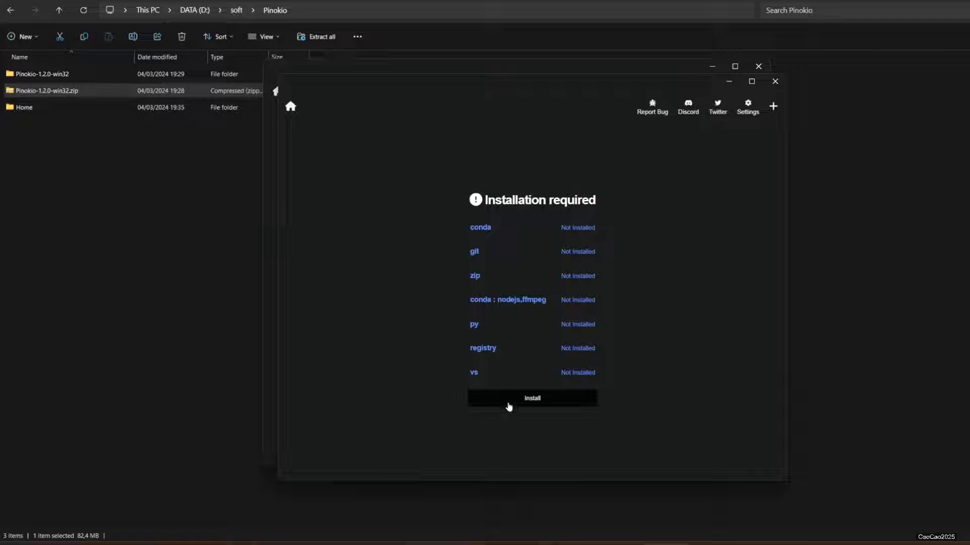
pyautogui.click(508, 405)
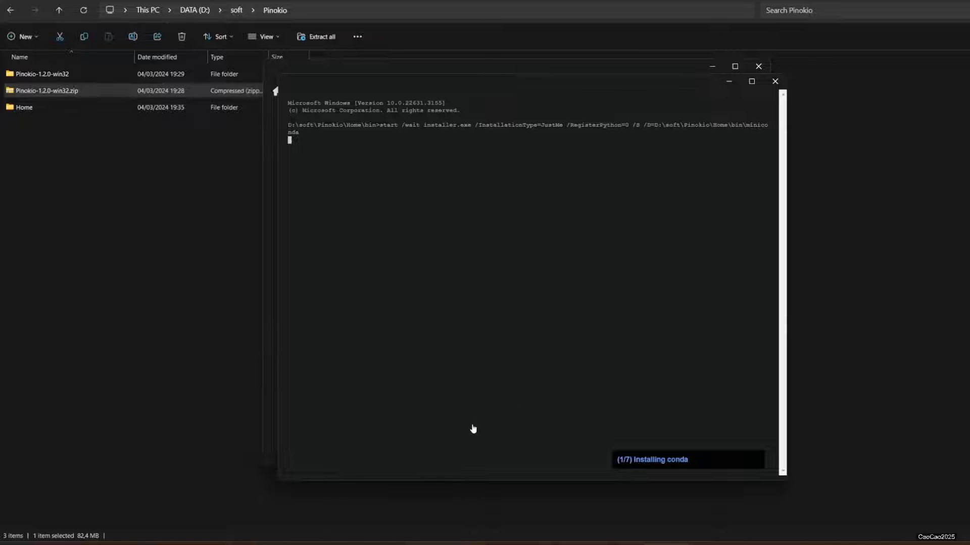
pyautogui.click(399, 537)
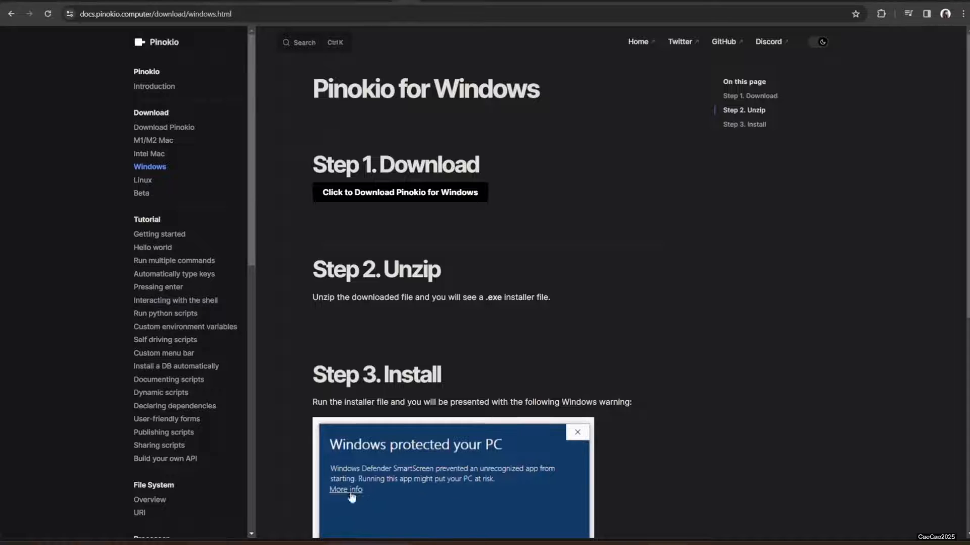
pyautogui.click(644, 536)
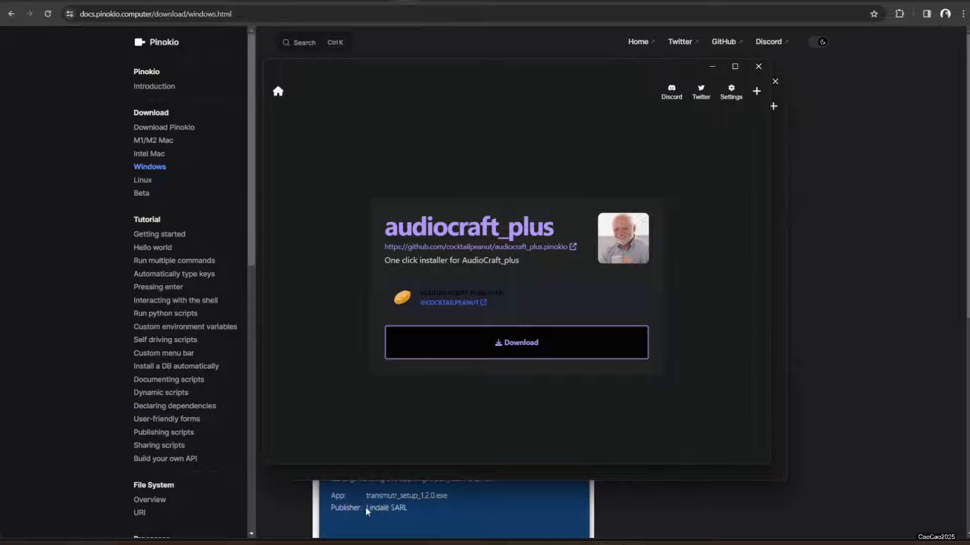
# Step: Request the audiocraft_plus download again and see the required component installation through to its completion
pyautogui.click(516, 342)
pyautogui.click(637, 407)
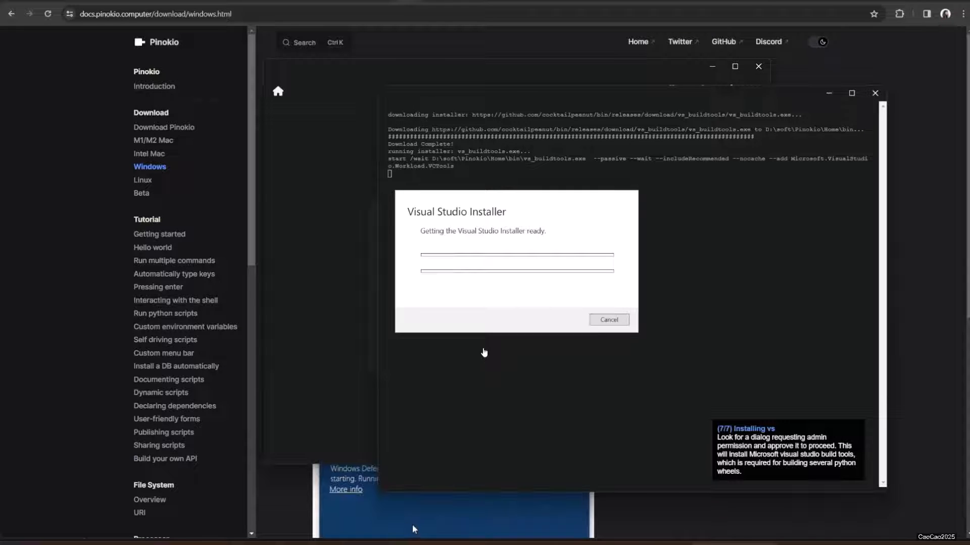
pyautogui.click(357, 494)
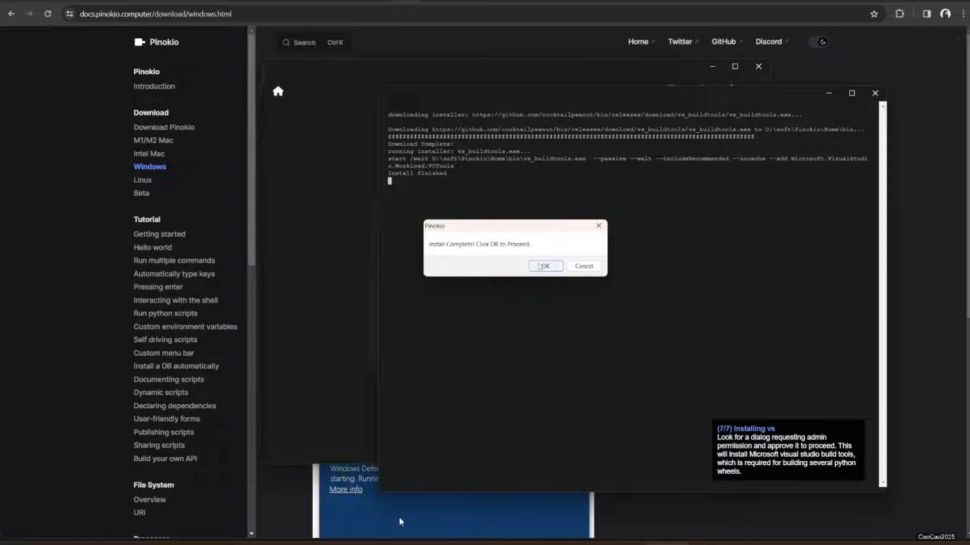
pyautogui.click(539, 267)
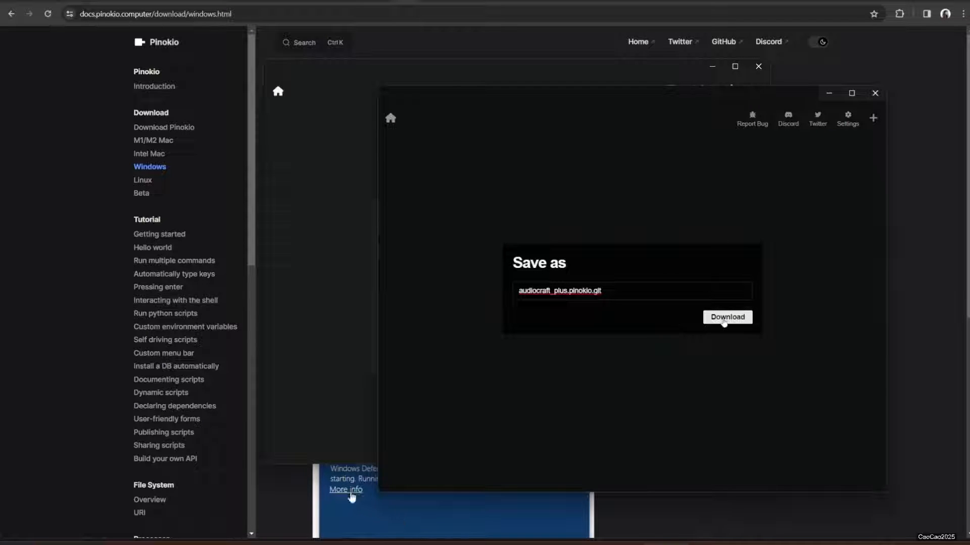
# Step: Download the script as audiocraft_plus.pinokio.git, open the downloaded app and run its installation
pyautogui.click(727, 317)
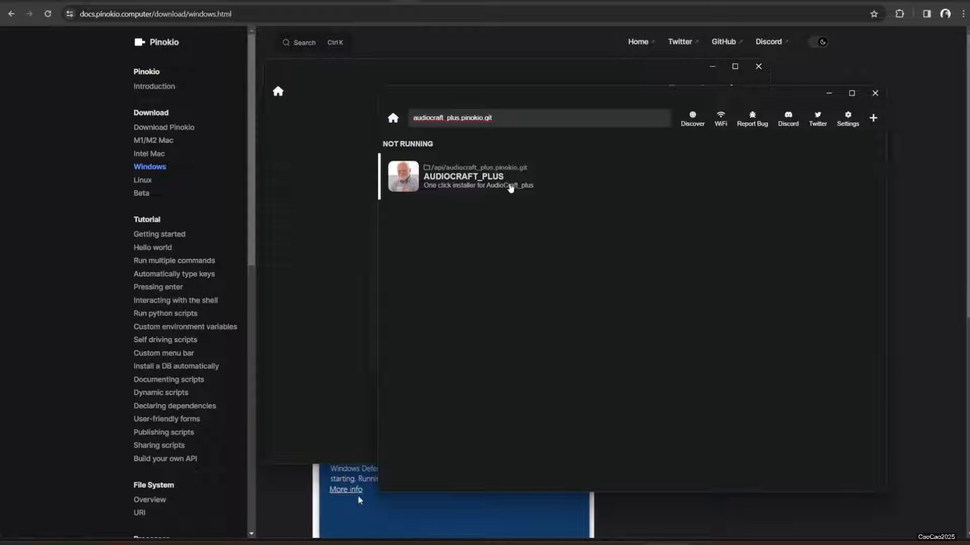
pyautogui.click(472, 185)
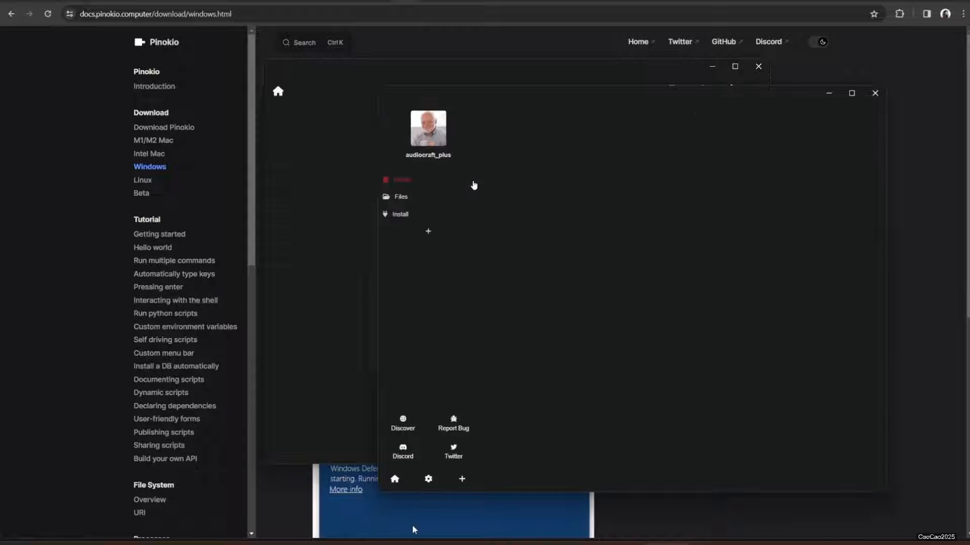
pyautogui.click(428, 216)
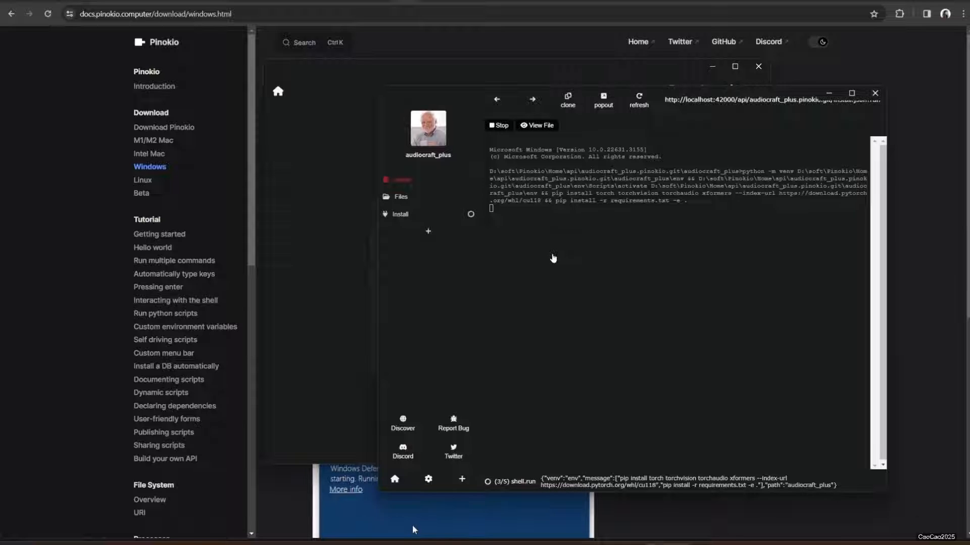
pyautogui.click(362, 499)
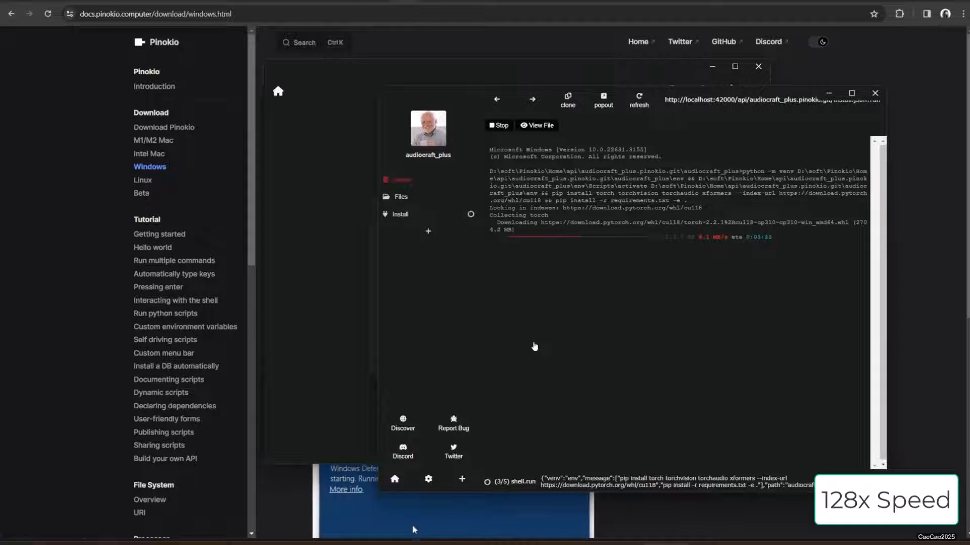
pyautogui.click(356, 492)
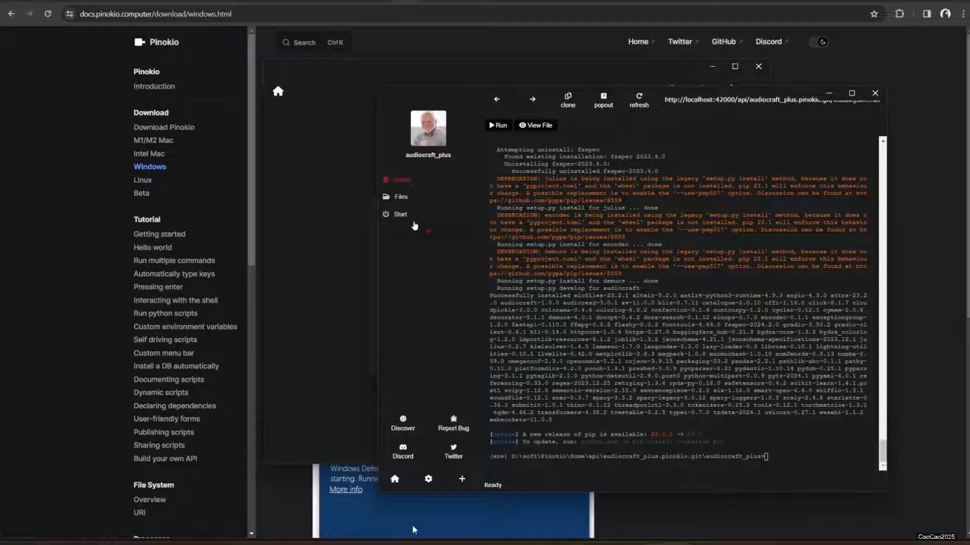
# Step: Start the installed audiocraft_plus app and try to open its web UI
pyautogui.click(412, 216)
pyautogui.click(348, 491)
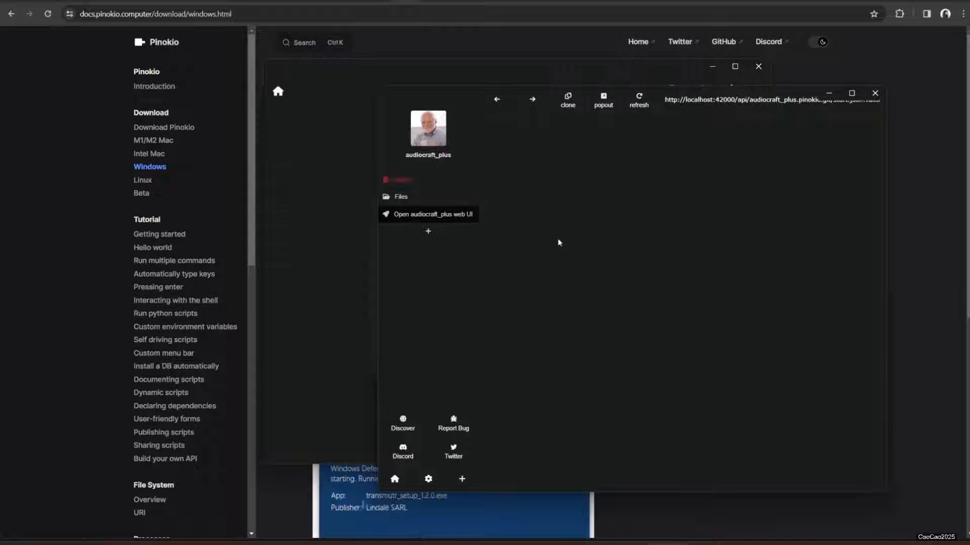
pyautogui.click(459, 220)
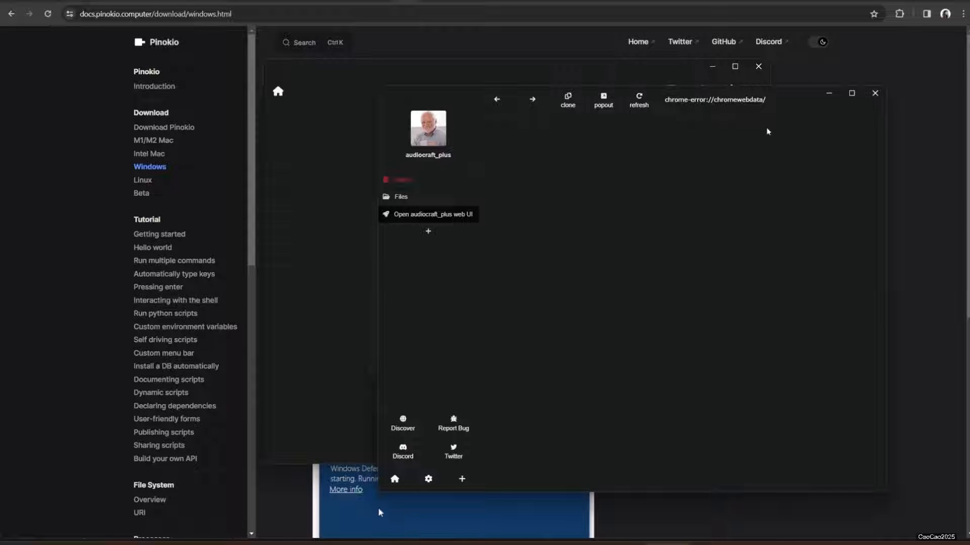
pyautogui.click(351, 491)
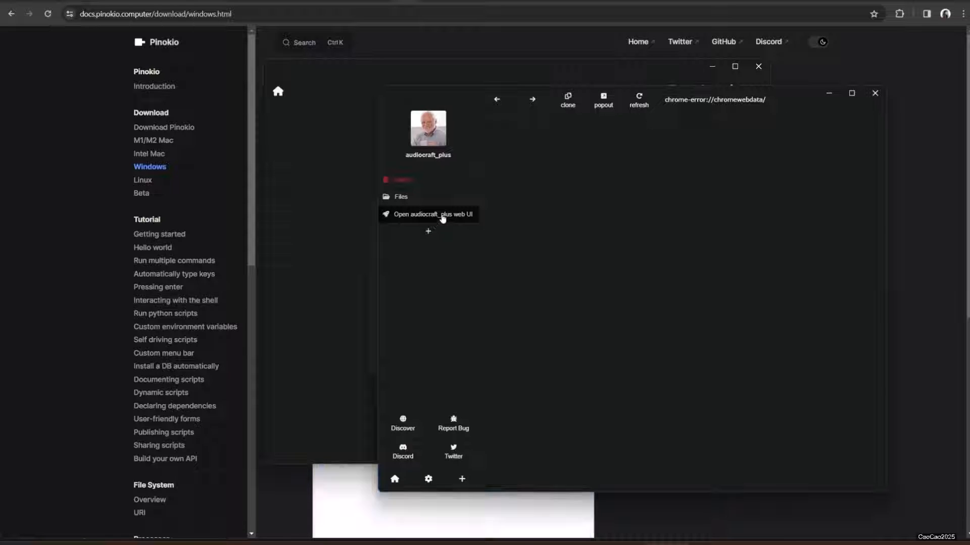
pyautogui.click(358, 495)
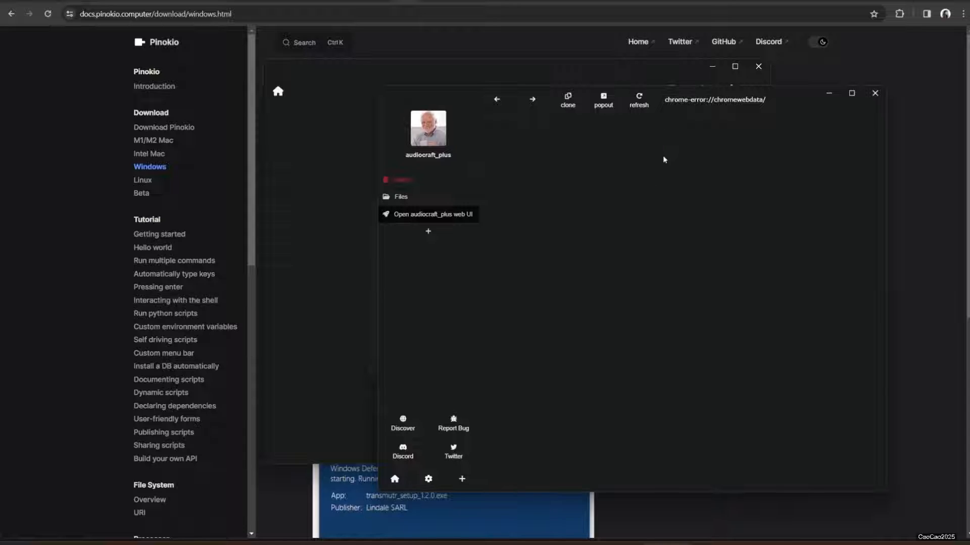
pyautogui.click(350, 490)
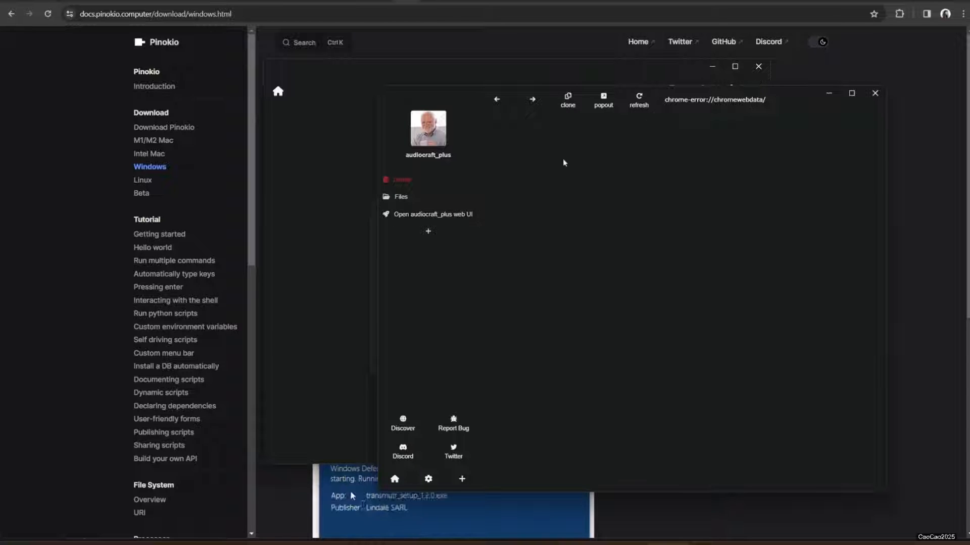
# Step: Close the current Pinokio window, reopen audiocraft_plus from the downloaded apps and start it
pyautogui.click(874, 93)
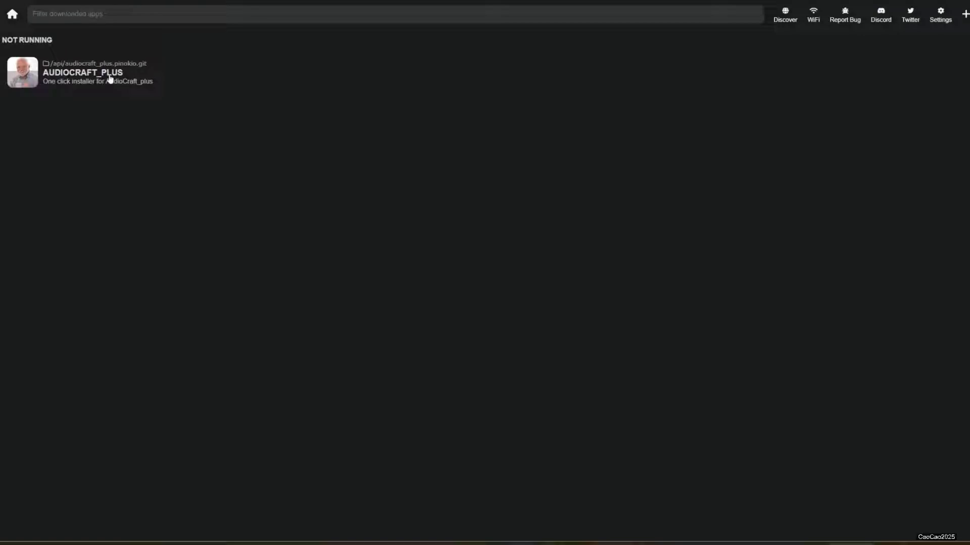
pyautogui.click(109, 81)
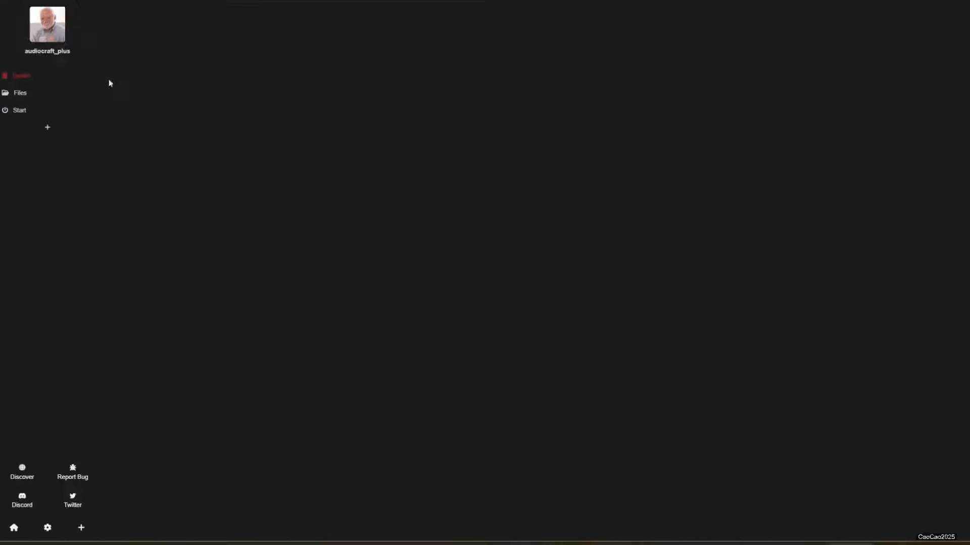
pyautogui.click(21, 112)
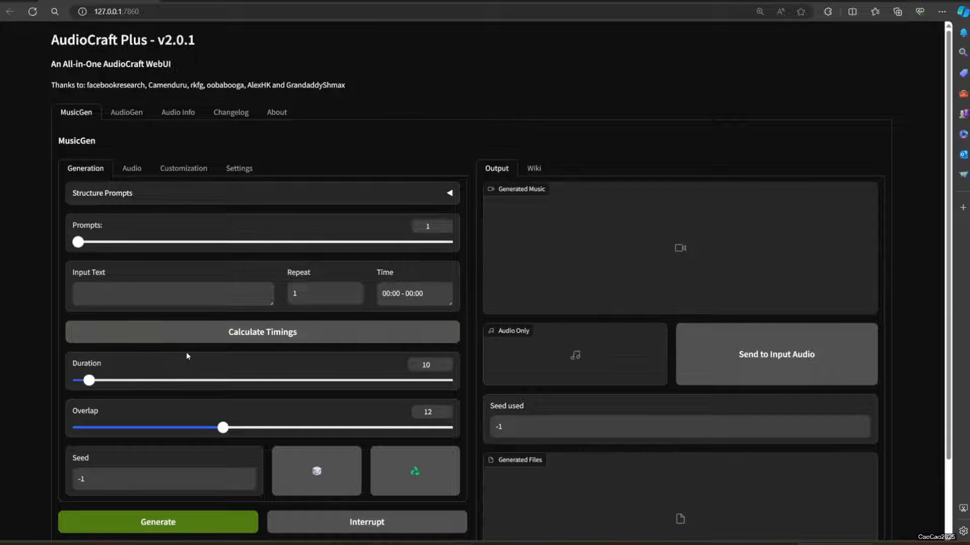
# Step: In the AudioCraft Plus web UI, set the MusicGen model to medium and return to the generation options
pyautogui.click(240, 169)
pyautogui.click(96, 267)
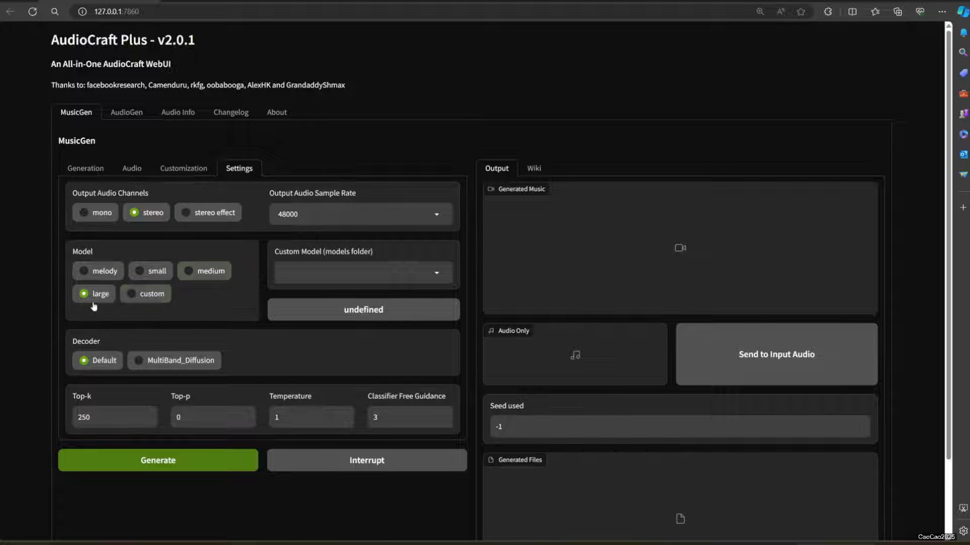
pyautogui.click(225, 274)
pyautogui.click(99, 168)
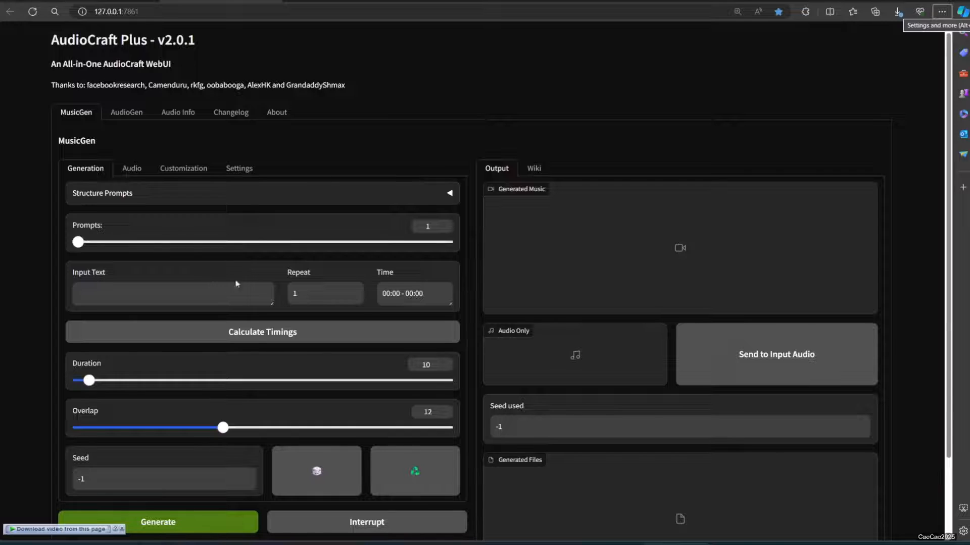
# Step: Set the MusicGen output audio channels to stereo effect and return to the generation options
pyautogui.click(240, 169)
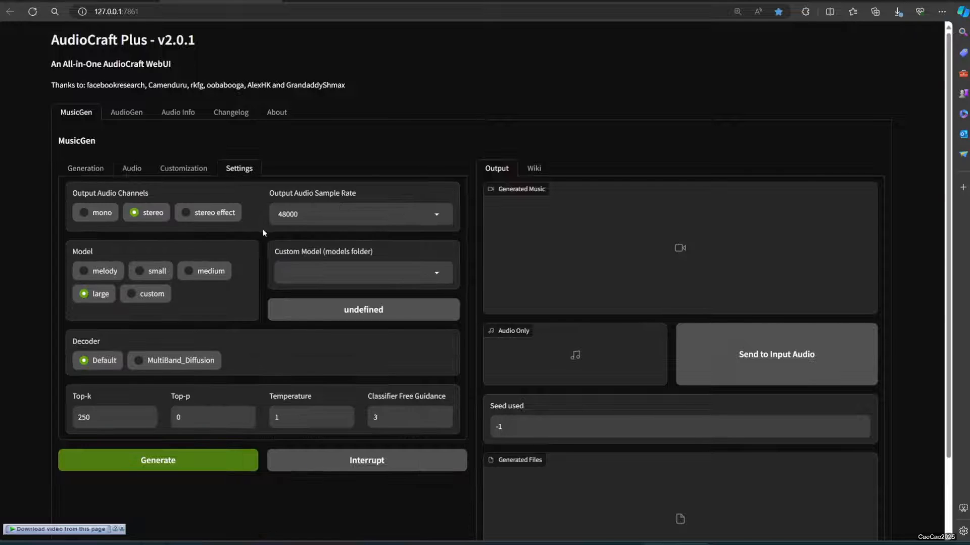
pyautogui.click(200, 214)
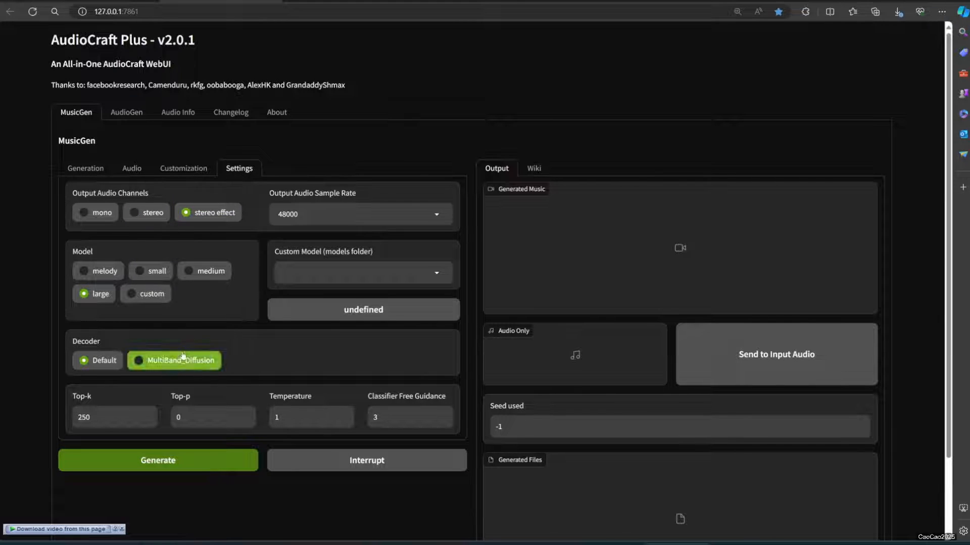
pyautogui.click(95, 170)
# Step: Enter the prompt "pop music that touch your hearth, piano, guitar and melody." and calculate timings for a duration of 20
pyautogui.click(106, 292)
pyautogui.write('pop music that touch your hearth, piano, guitar and melody.')
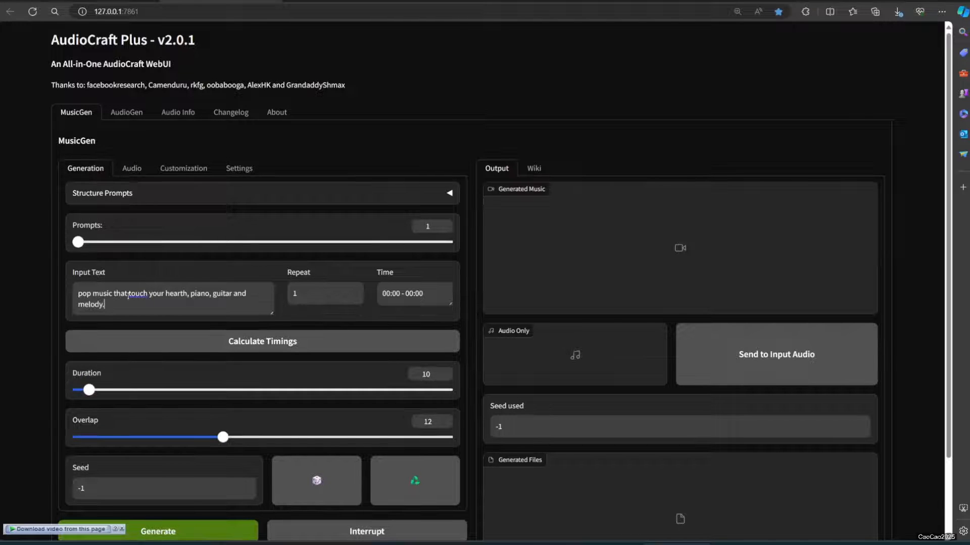
pyautogui.moveTo(422, 374); pyautogui.dragTo(458, 378)
pyautogui.write('20')
pyautogui.click(379, 341)
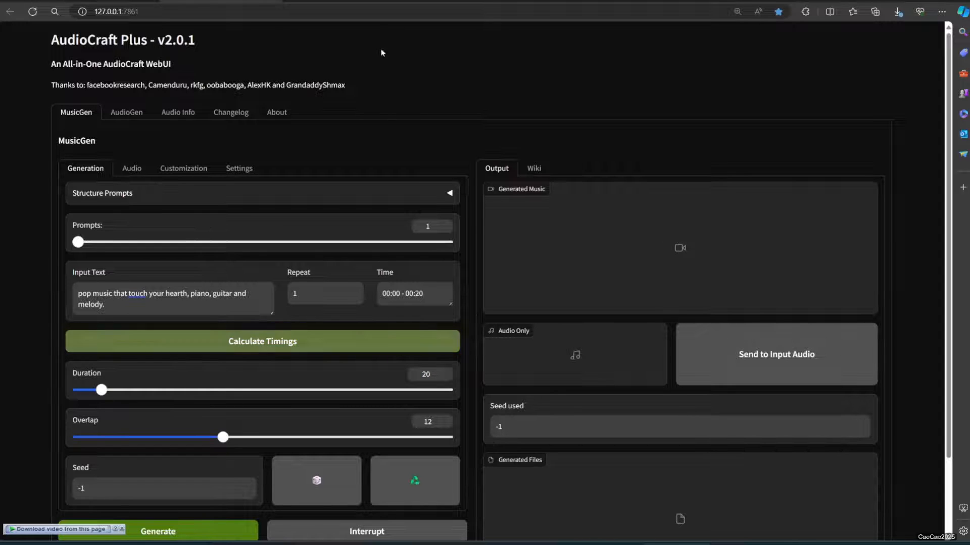
# Step: Generate the pop music track and play the generated music
pyautogui.scroll(-2, 418, 336)
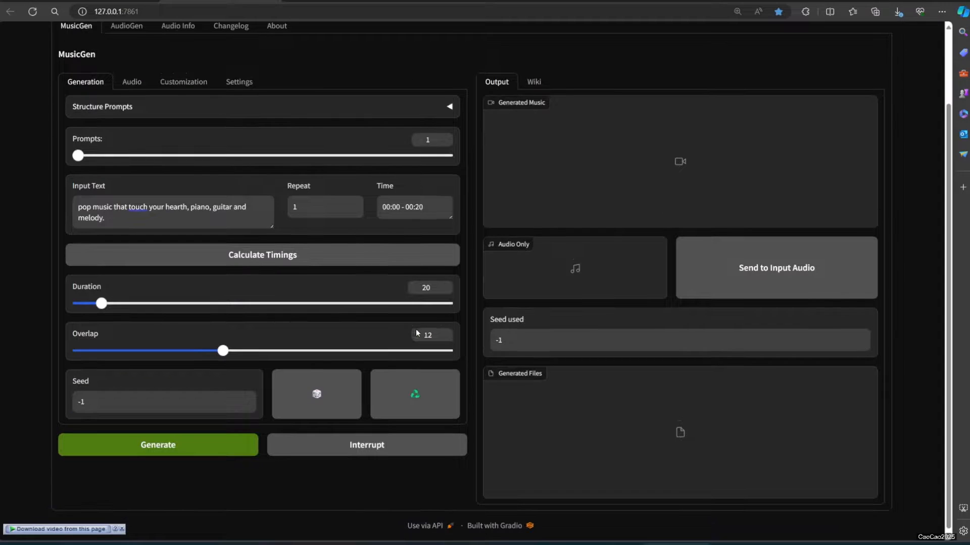
pyautogui.click(183, 450)
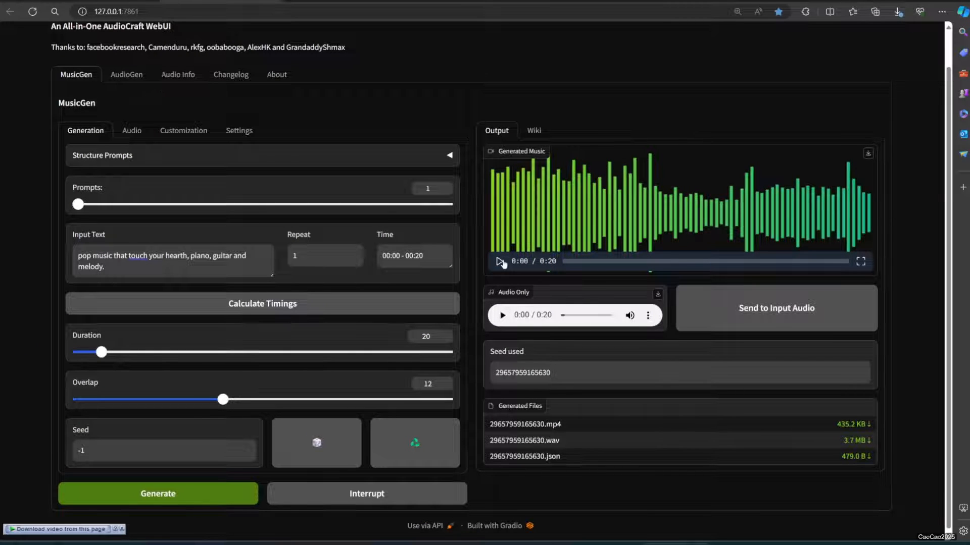
pyautogui.click(500, 262)
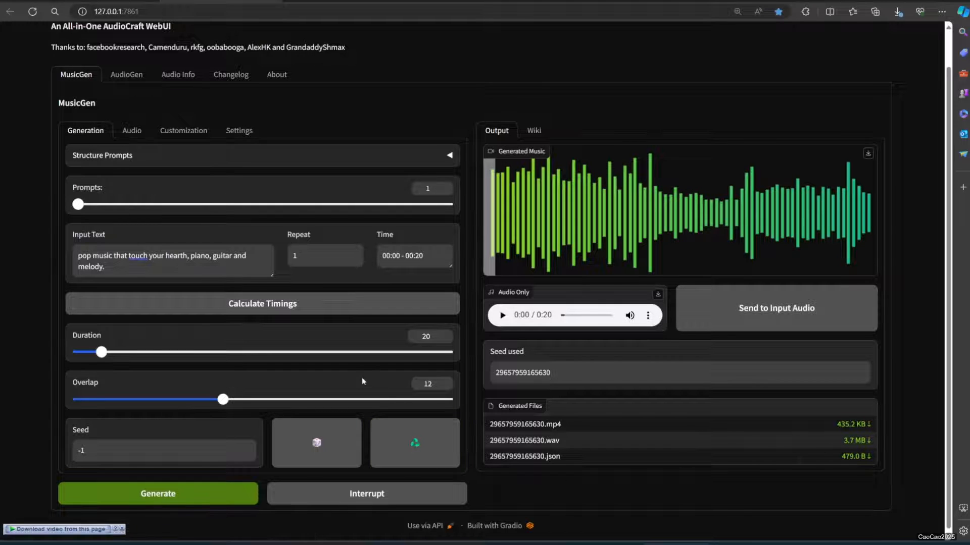
# Step: Replace the prompt with "A grand orchestral arrangement with thunderous percussion, epic brass fanfares, and soaring strings, creating a cinematic atmosphere fit for a heroic journey"
pyautogui.tripleClick(151, 257)
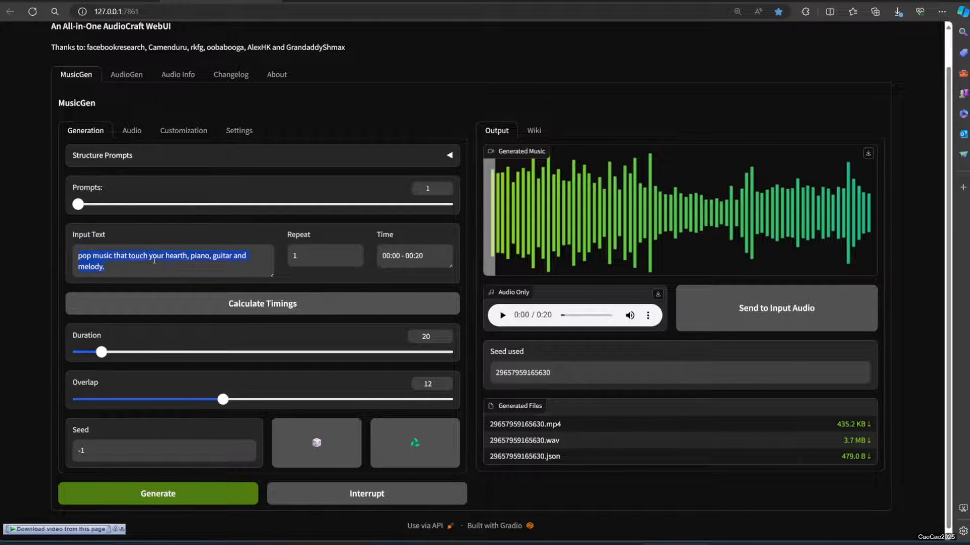
pyautogui.write('A grand orchestral arrangement with thunderous percussion, epic brass fanfares, and soaring strings, creating a cinematic atmosphere fit for a heroic journey')
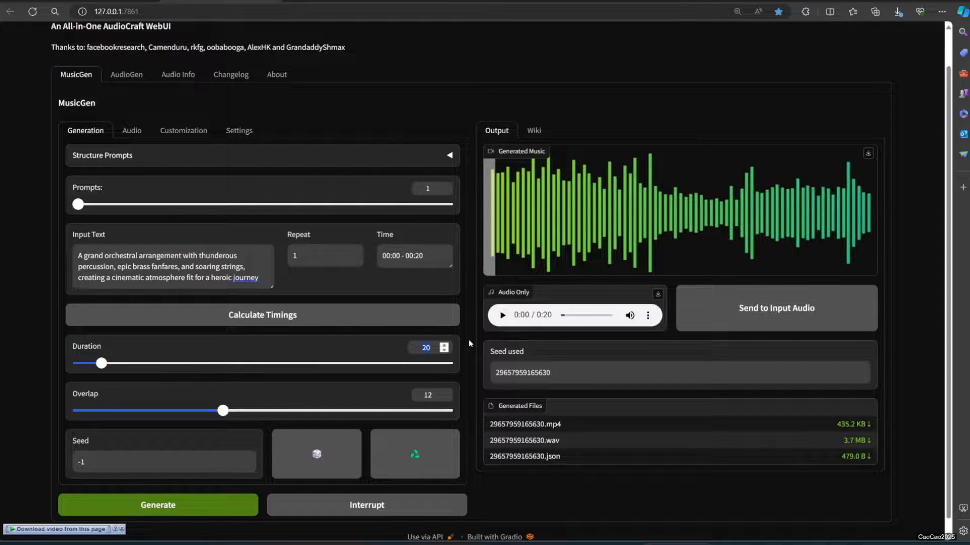
# Step: Generate the orchestral track with a duration of 30 and recalculated timings, and play its audio
pyautogui.write('30')
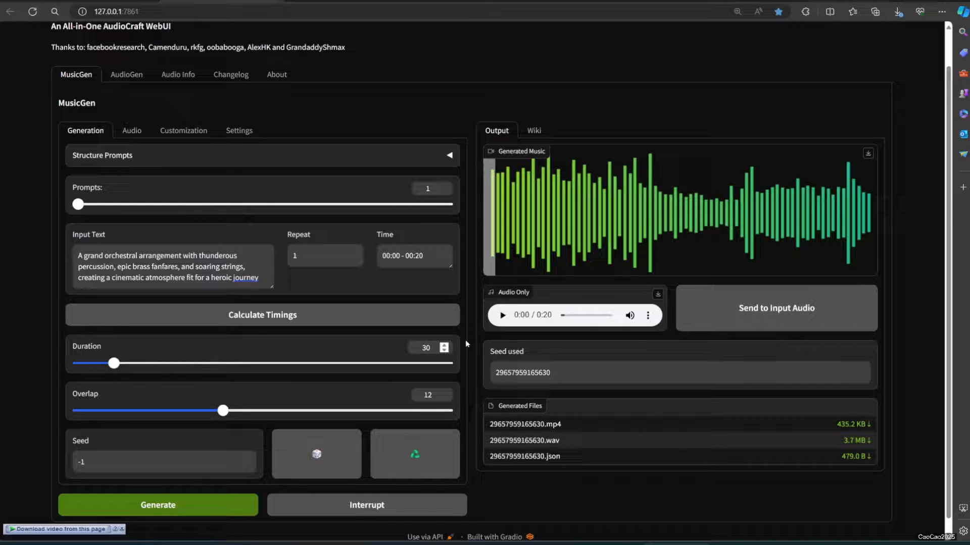
pyautogui.click(365, 316)
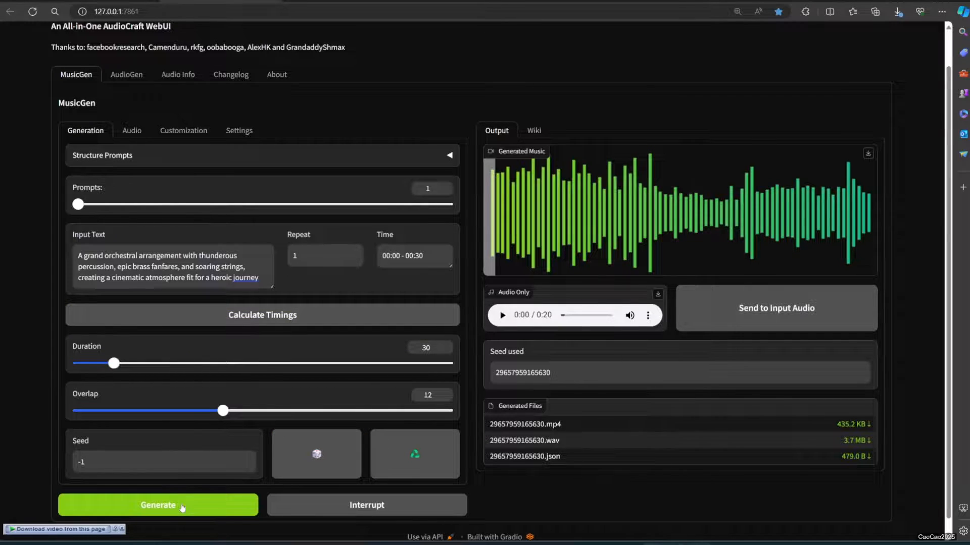
pyautogui.click(182, 507)
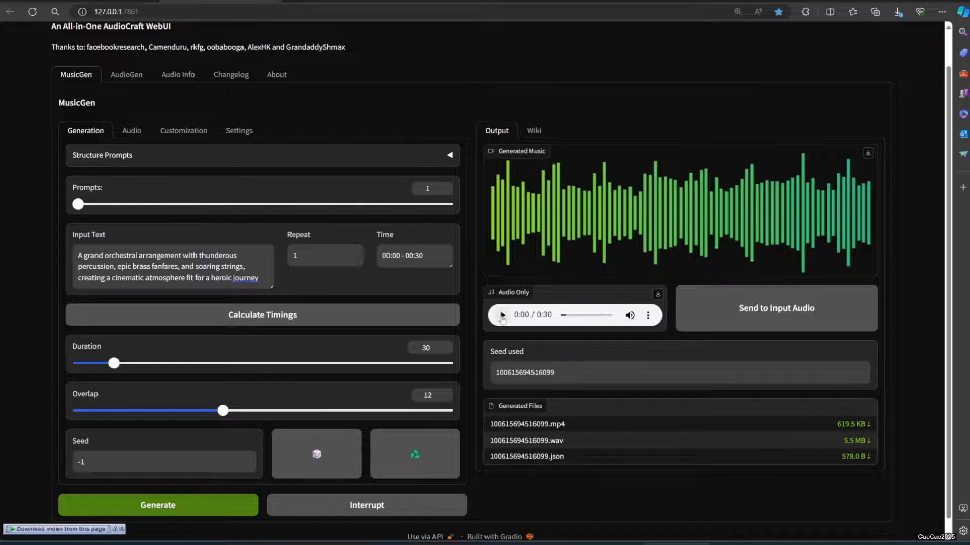
pyautogui.click(502, 316)
# Step: Expand the structure prompts, set the duration to 120 and recalculate the prompt timings
pyautogui.click(438, 159)
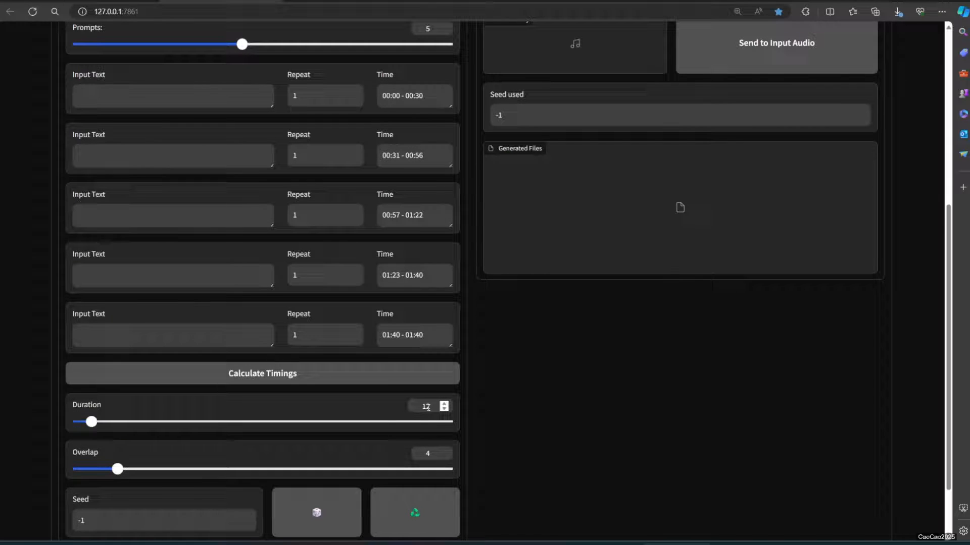
pyautogui.write('0')
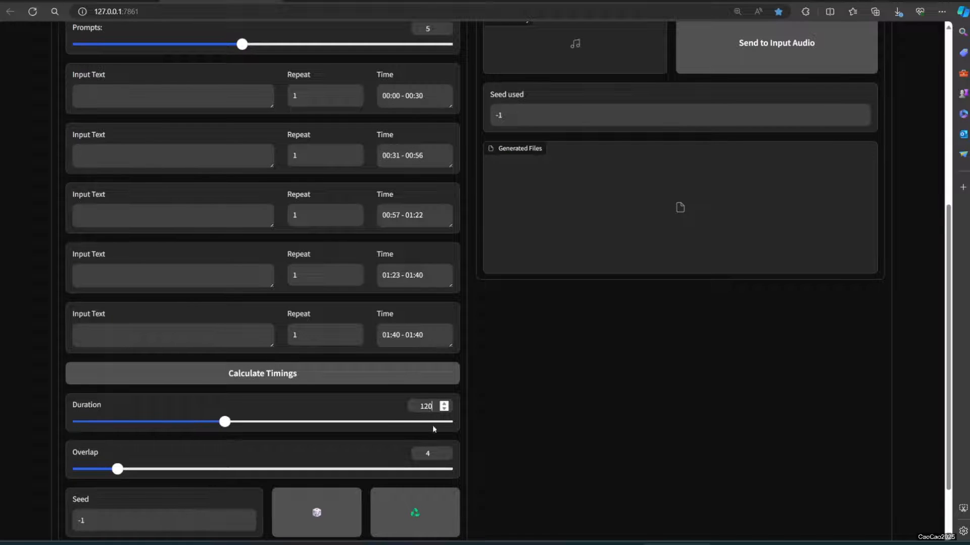
pyautogui.click(405, 382)
pyautogui.scroll(5, 412, 335)
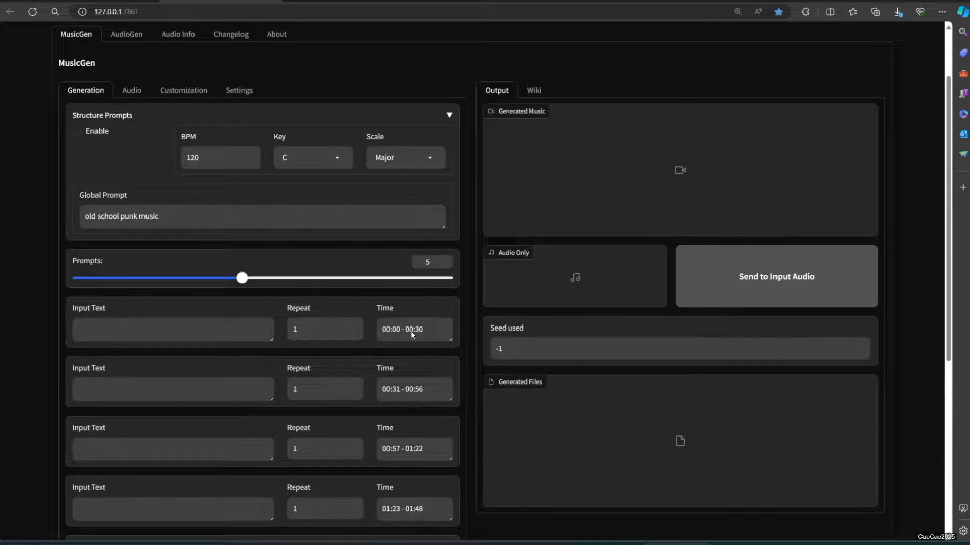
# Step: Select the stereo effect for the output audio channels and go back to the generation prompts
pyautogui.click(250, 95)
pyautogui.click(207, 140)
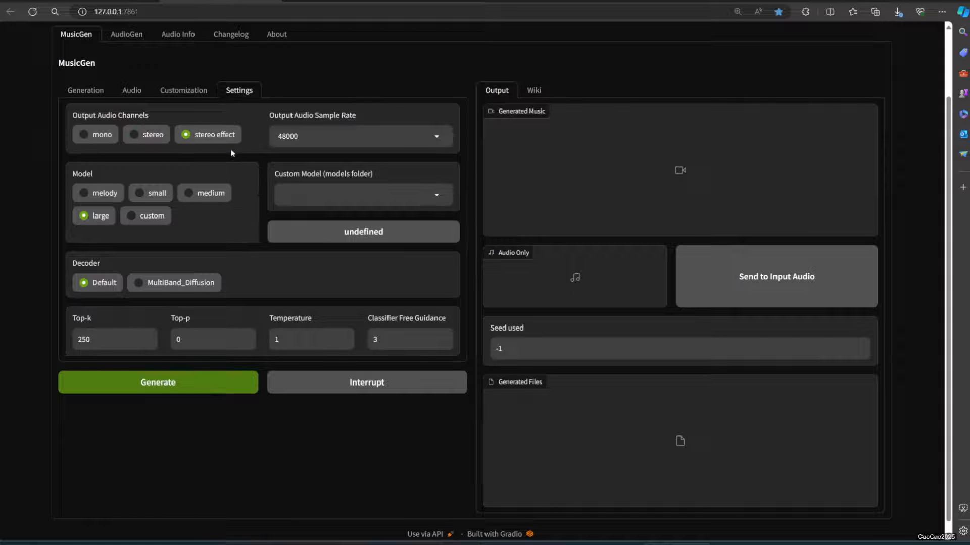
pyautogui.click(81, 94)
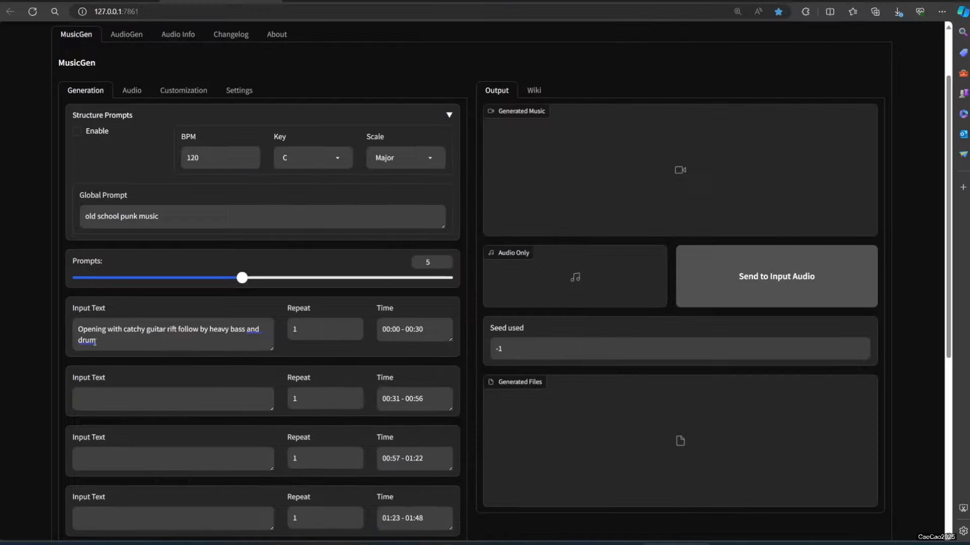
# Step: Enter "Opening with catchy guitar rift follow by bass and drum" as the first prompt and "a punchy double-bass and a distorted guitar riff" as the second
pyautogui.moveTo(79, 329); pyautogui.dragTo(115, 342)
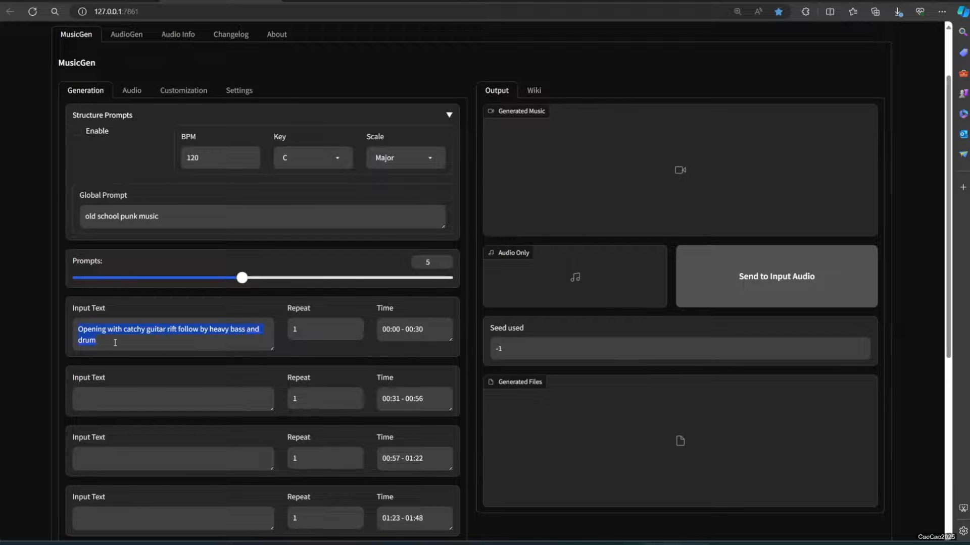
pyautogui.write('Opening with catchy guitar rift follow by bass and drum')
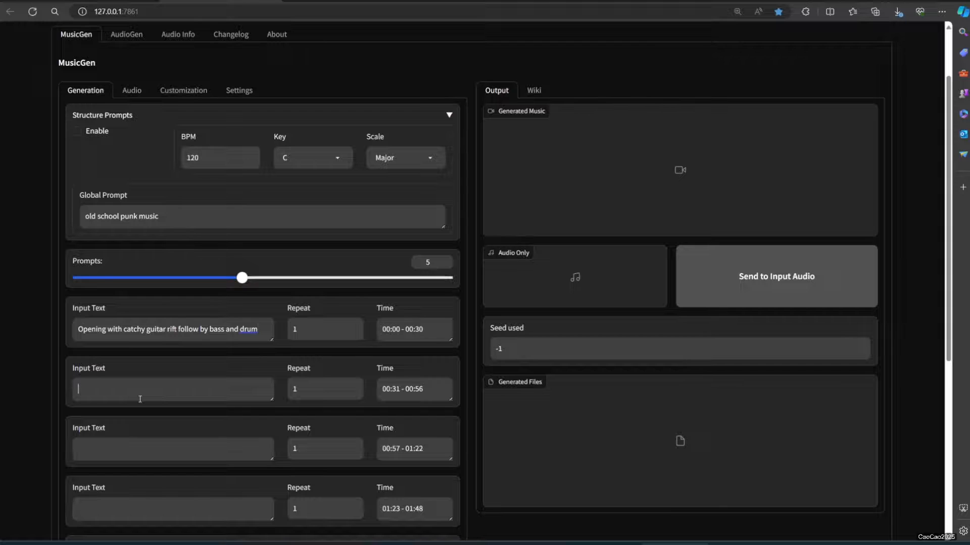
pyautogui.click(108, 392)
pyautogui.write('a punchy double-bass and a distorted guitar riff')
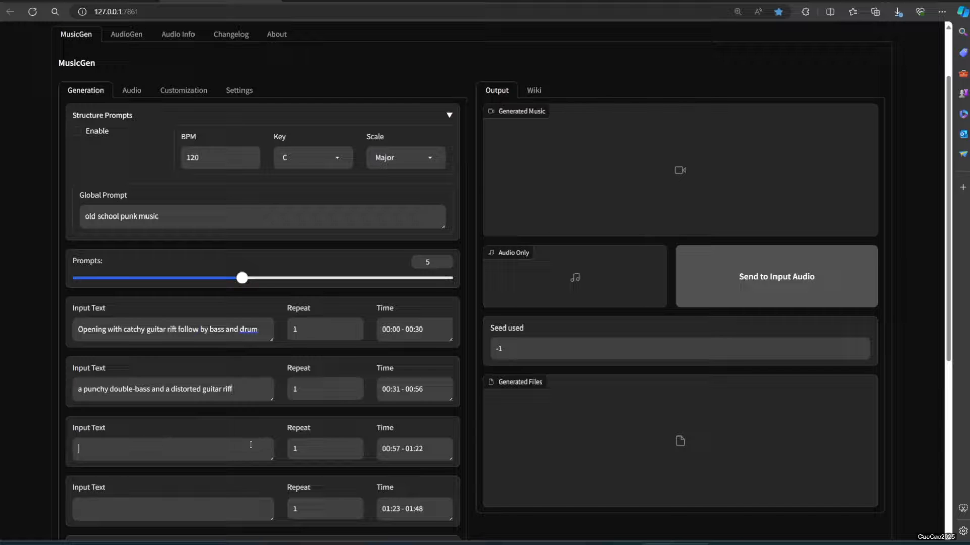
# Step: Enter "saturated guitars, a heavy bass line and crazy drum break and fills" as the third prompt and "electronic guitar solo" as the fourth
pyautogui.write('saturated guitars, a heavy bass line and crazy drum break and fills')
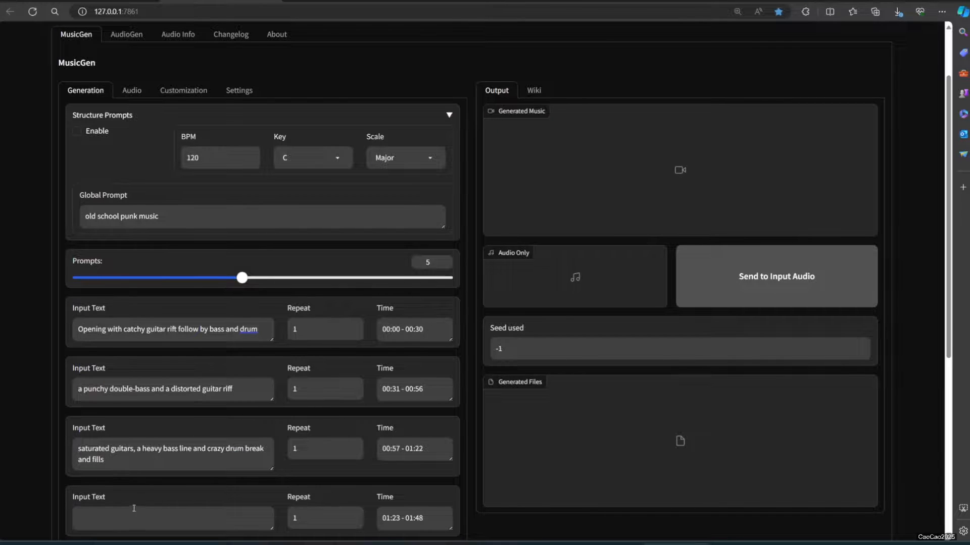
pyautogui.scroll(-3, 133, 508)
pyautogui.write('electronic guitar solo')
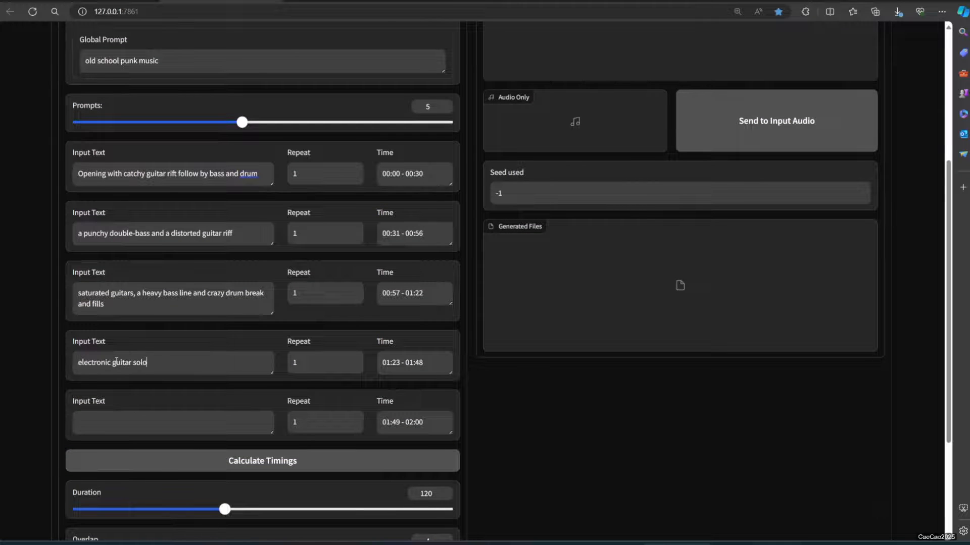
# Step: Enter "close with another catchy guitar rift" as the fifth prompt and recalculate the timings
pyautogui.click(210, 423)
pyautogui.write('close with another catchy guitar rift')
pyautogui.click(227, 462)
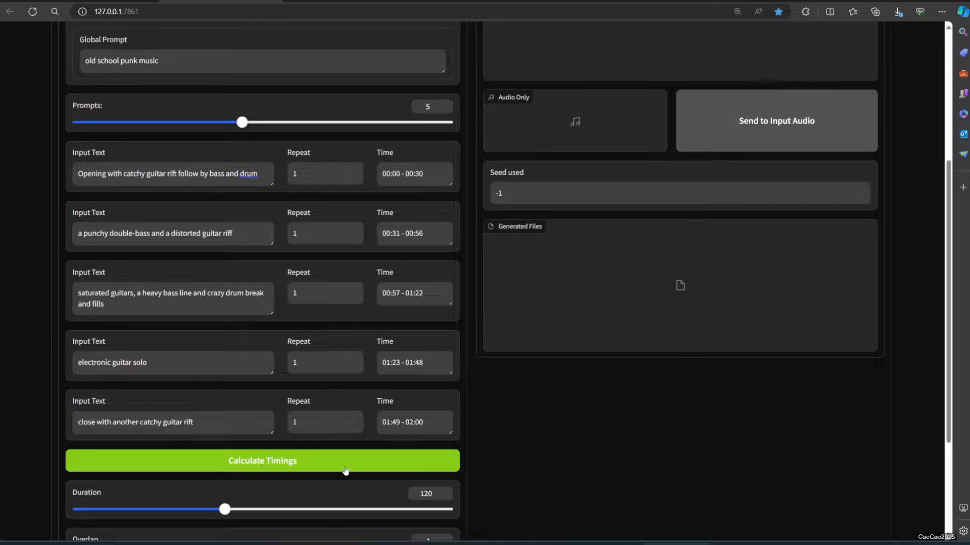
# Step: Change "close" to "closed" in the fifth prompt and generate the punk track
pyautogui.scroll(-3, 496, 467)
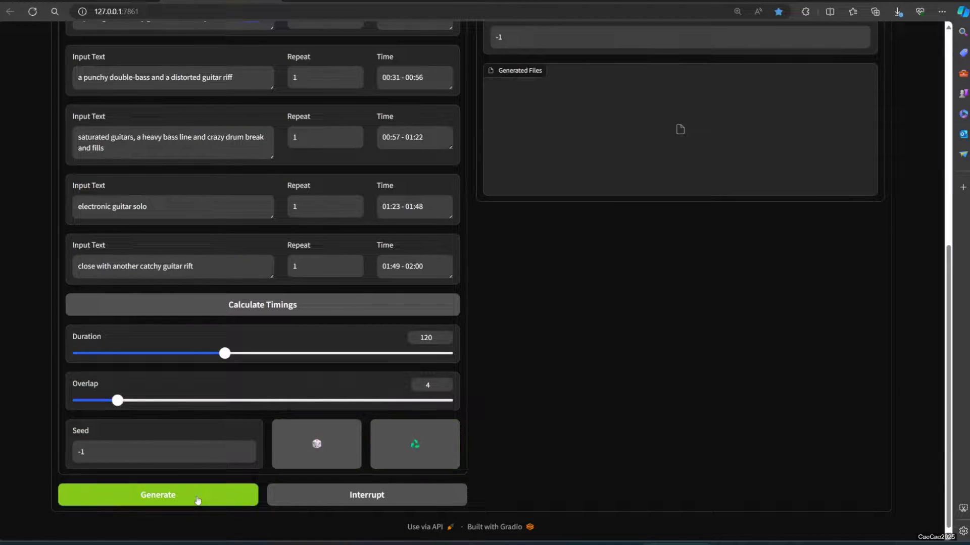
pyautogui.click(94, 266)
pyautogui.write('d')
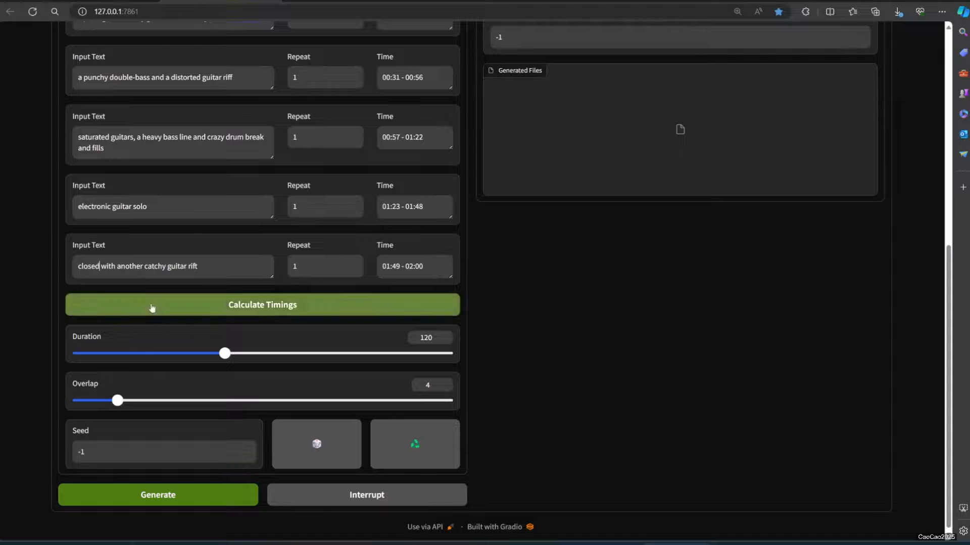
pyautogui.click(171, 498)
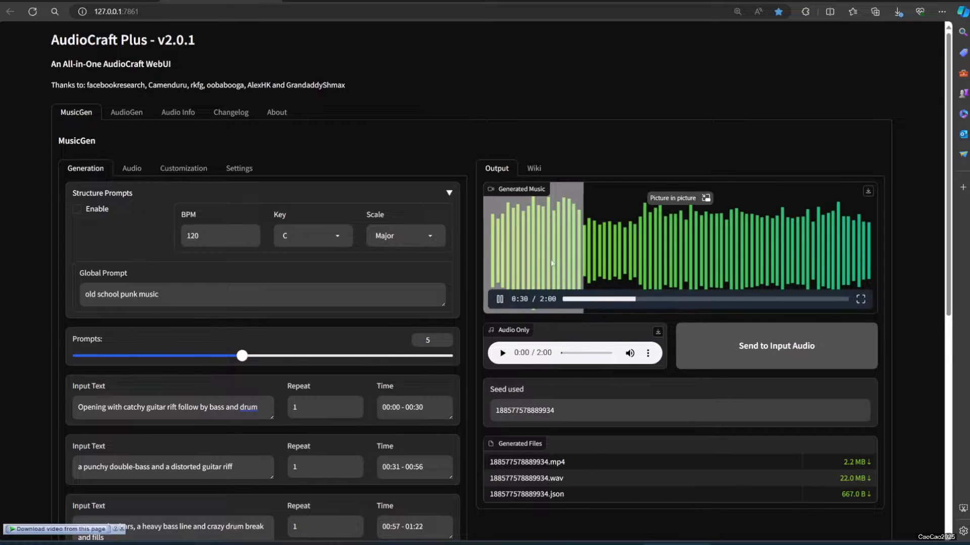
# Step: Follow the generated punk track's playback and compare each section with the second, third and fourth prompts and their time ranges
pyautogui.moveTo(78, 466); pyautogui.dragTo(251, 466)
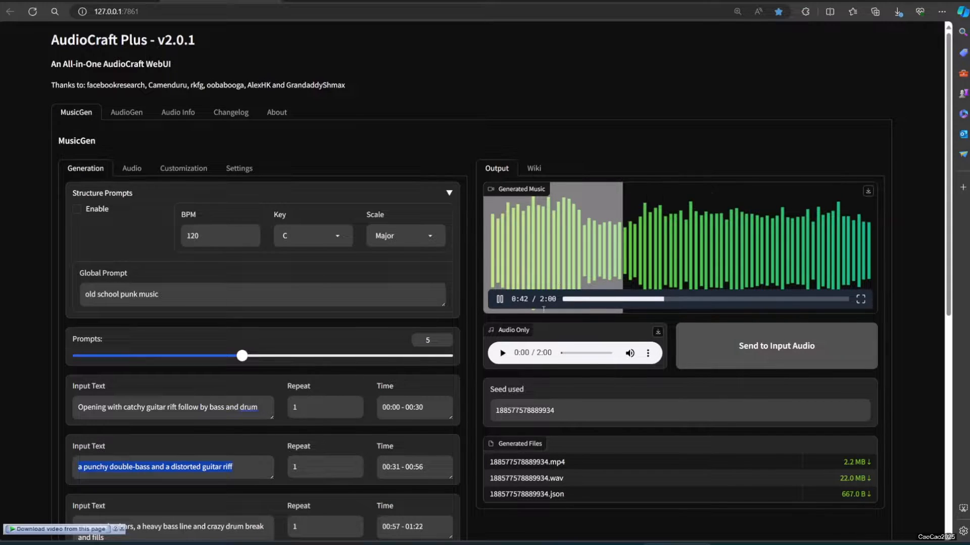
pyautogui.scroll(-2, 480, 365)
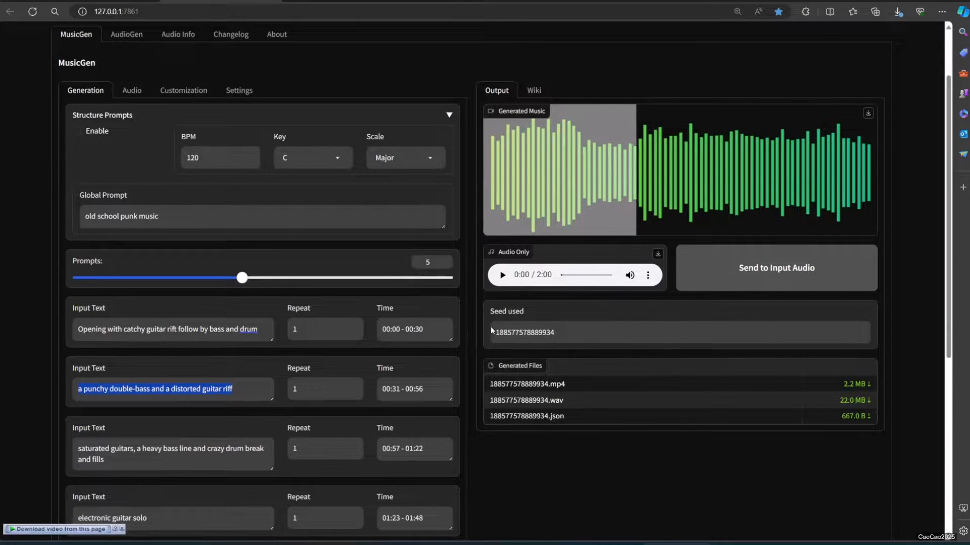
pyautogui.scroll(2, 490, 326)
pyautogui.moveTo(562, 291)
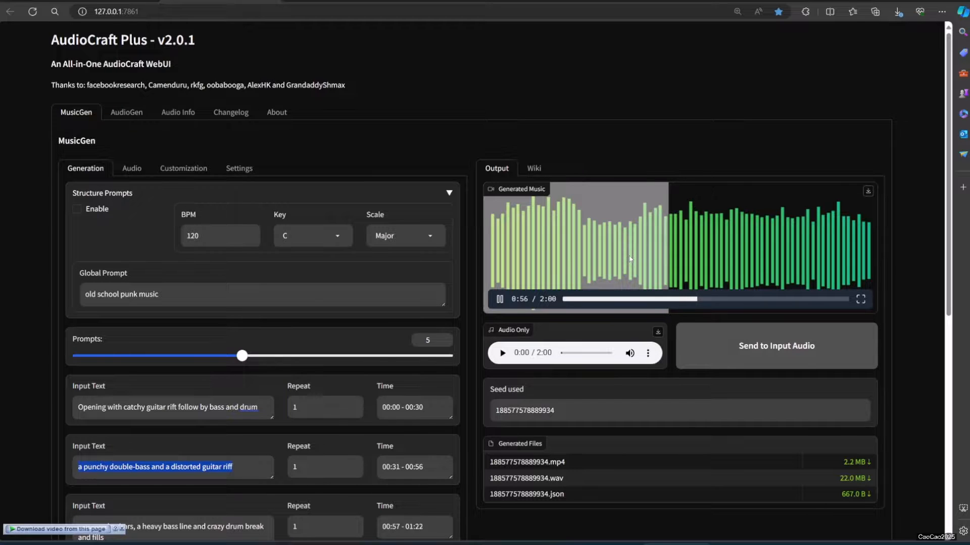
pyautogui.scroll(-2, 356, 378)
pyautogui.moveTo(79, 448); pyautogui.dragTo(178, 463)
pyautogui.scroll(2, 310, 424)
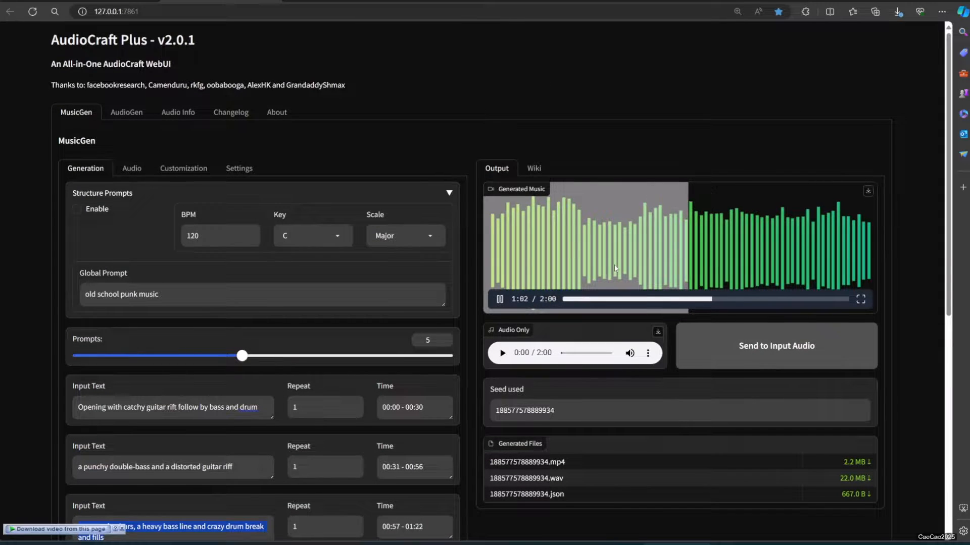
pyautogui.scroll(-2, 616, 268)
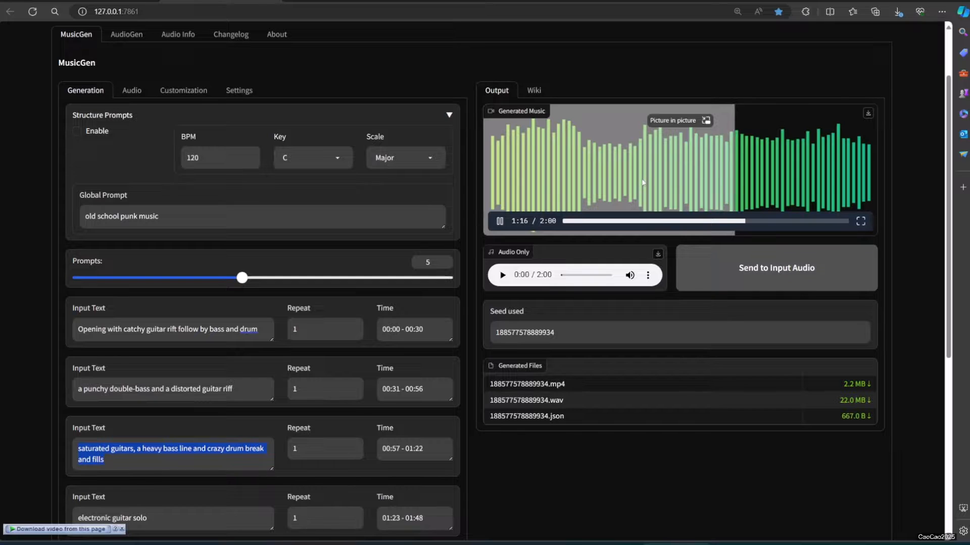
pyautogui.scroll(-1, 640, 193)
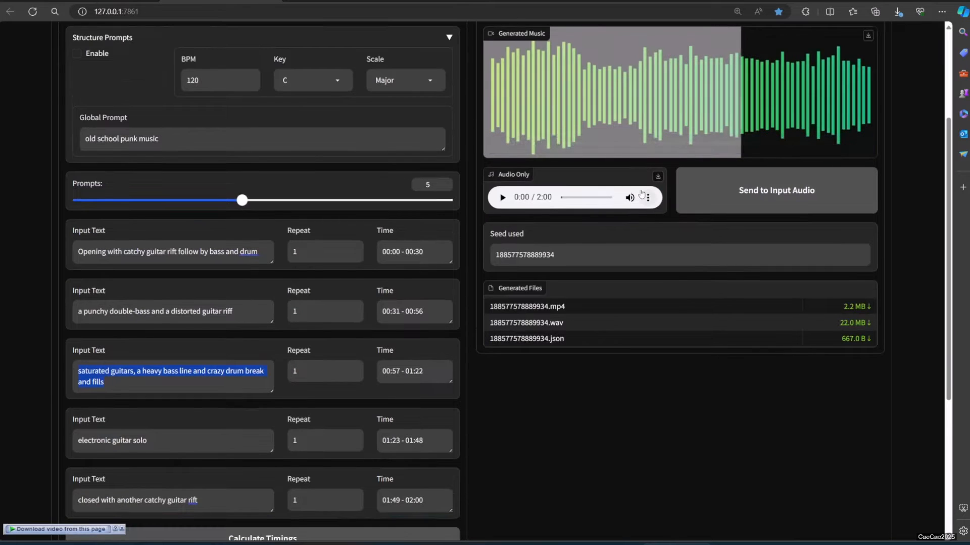
pyautogui.scroll(2, 641, 192)
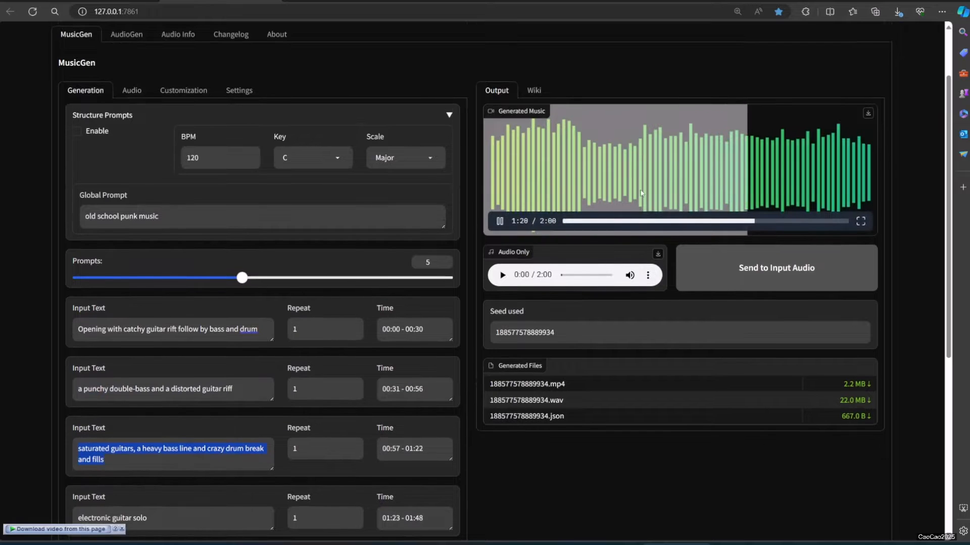
pyautogui.scroll(-2, 641, 190)
pyautogui.scroll(2, 641, 184)
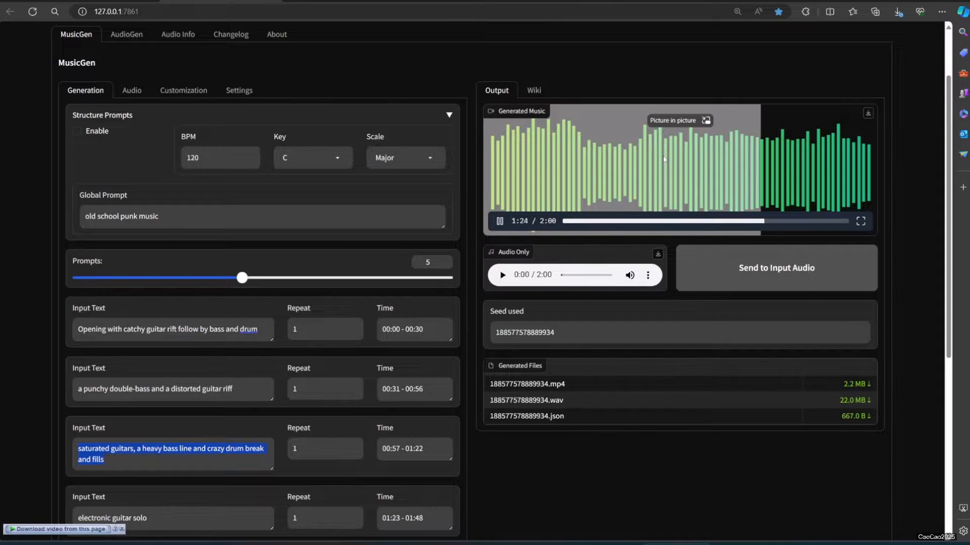
pyautogui.moveTo(187, 516); pyautogui.dragTo(74, 517)
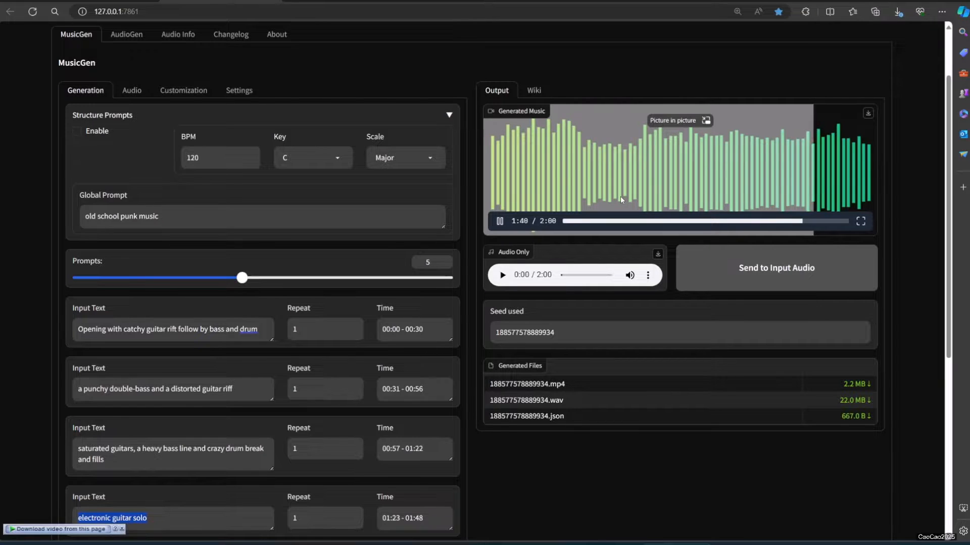
# Step: Follow the rest of the punk track's playback and compare it with the fourth and fifth prompts and their time ranges
pyautogui.scroll(-2, 620, 197)
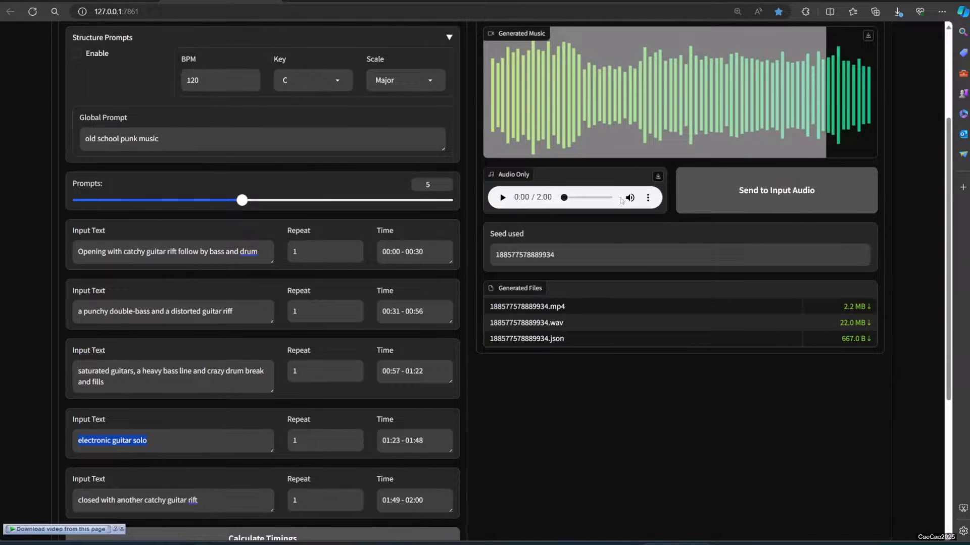
pyautogui.scroll(2, 621, 202)
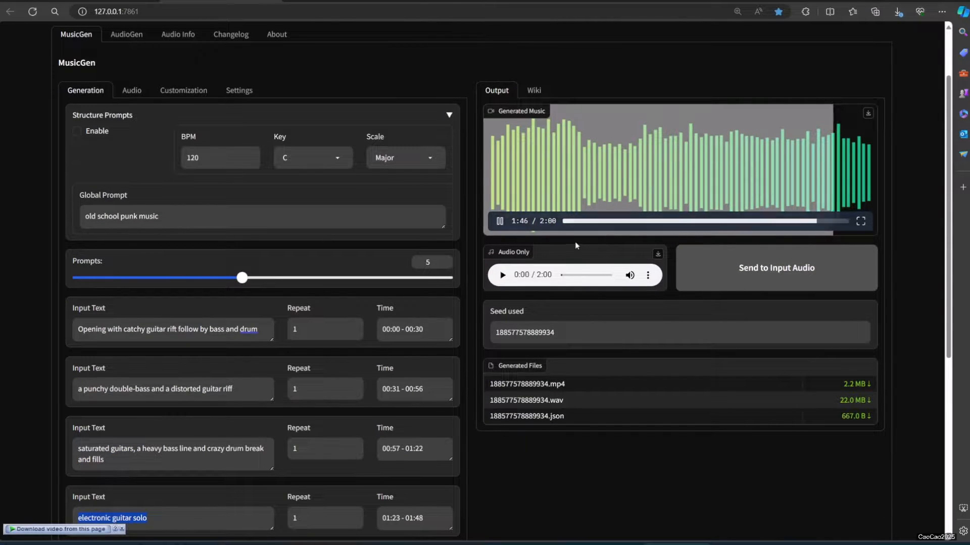
pyautogui.scroll(-2, 575, 213)
pyautogui.scroll(-3, 575, 213)
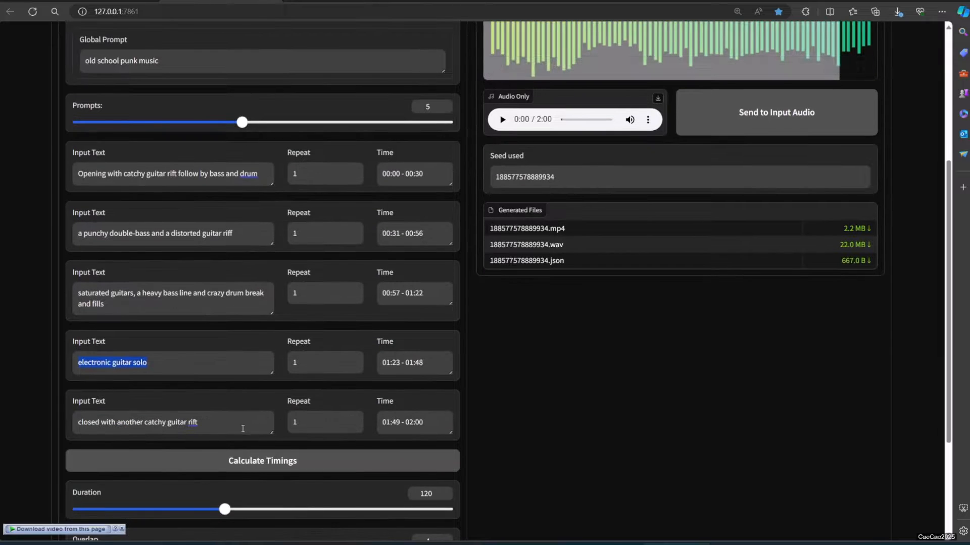
pyautogui.moveTo(218, 424); pyautogui.dragTo(55, 435)
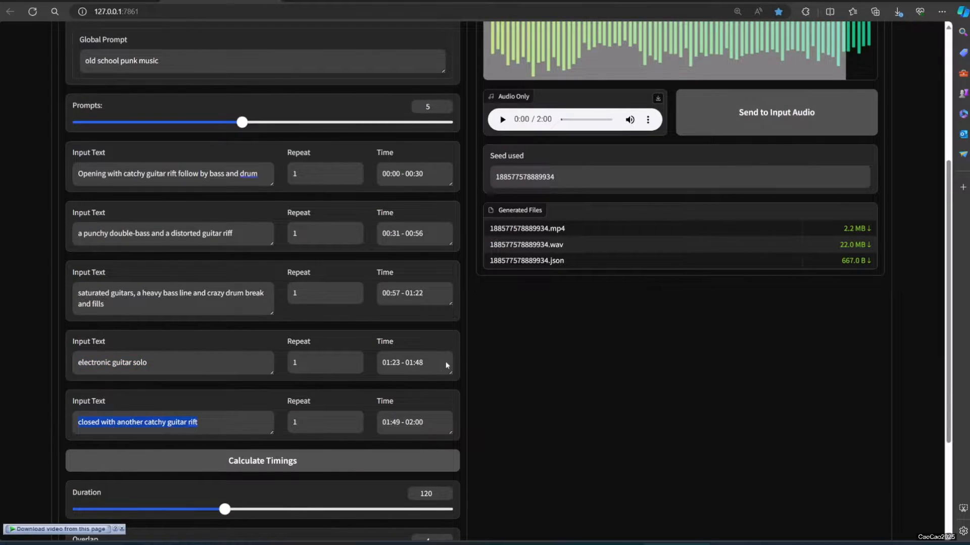
pyautogui.scroll(4, 546, 262)
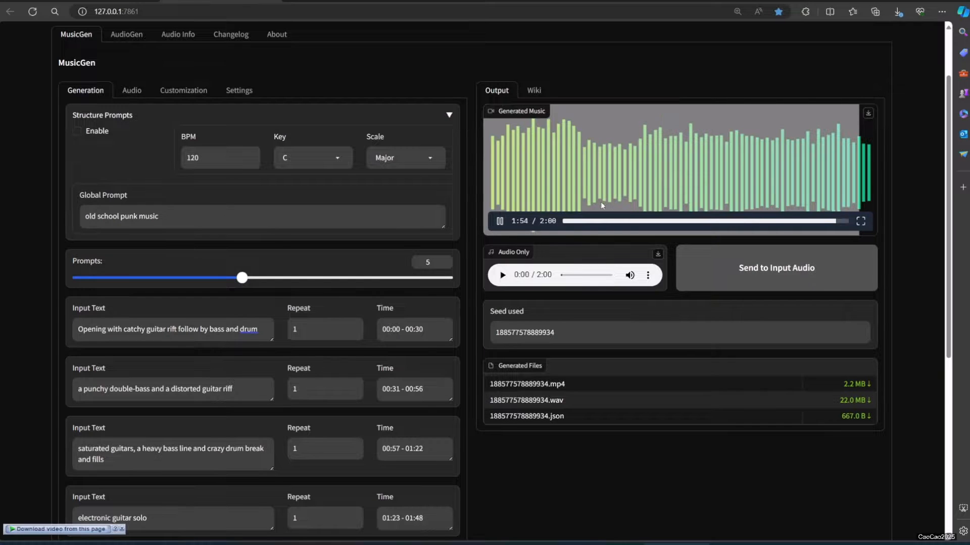
pyautogui.scroll(-2, 600, 201)
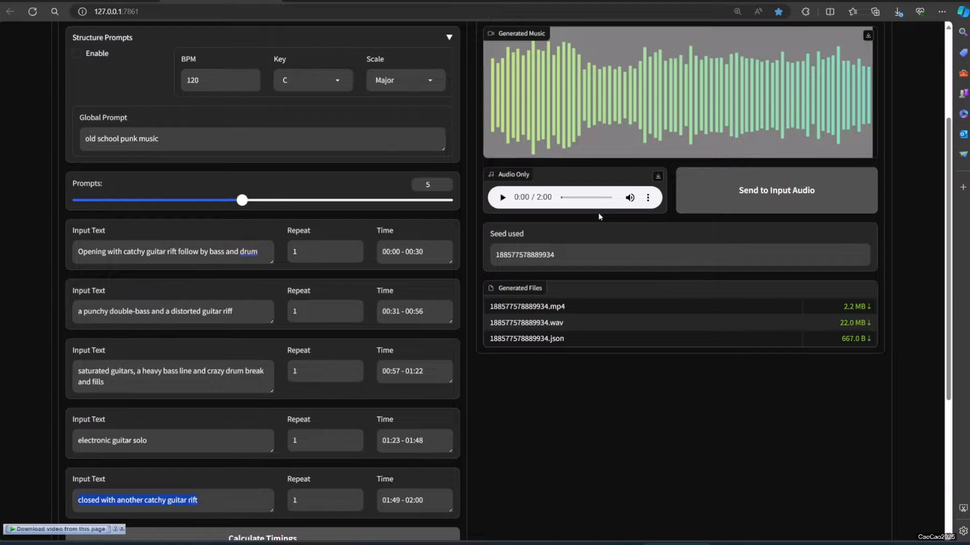
pyautogui.scroll(4, 598, 214)
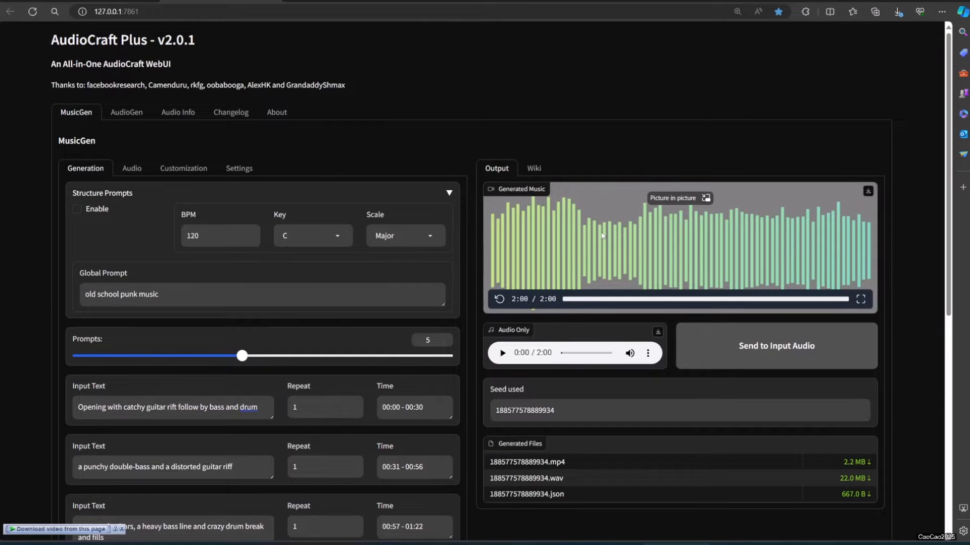
pyautogui.scroll(-6, 601, 236)
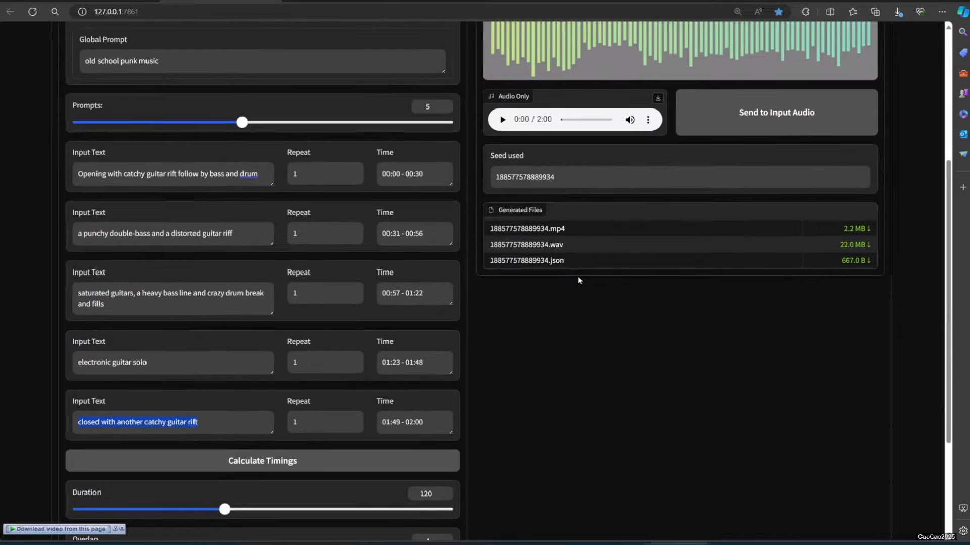
# Step: Enable structure prompts with 215 BPM and key G, and generate the punk track again
pyautogui.scroll(6, 576, 277)
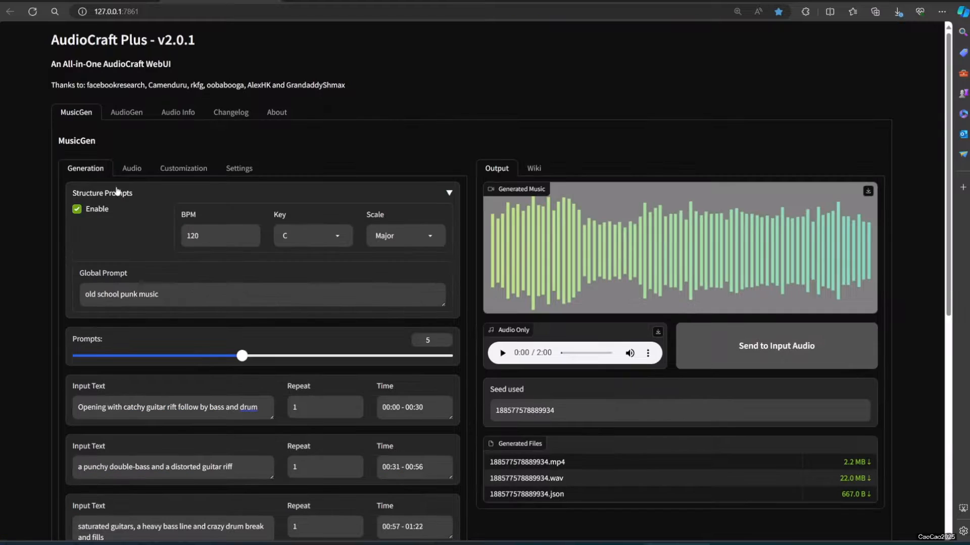
pyautogui.click(80, 211)
pyautogui.click(81, 211)
pyautogui.click(208, 241)
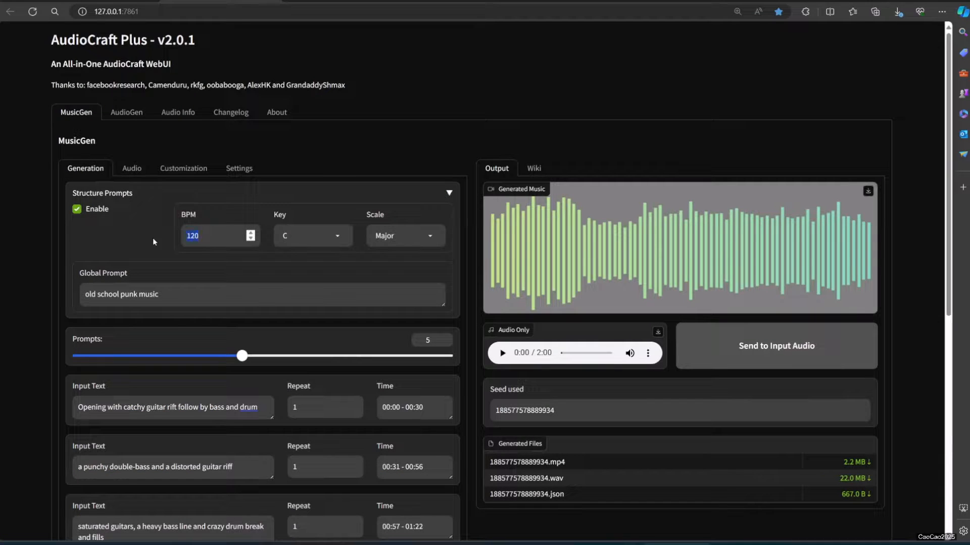
pyautogui.write('215')
pyautogui.click(323, 236)
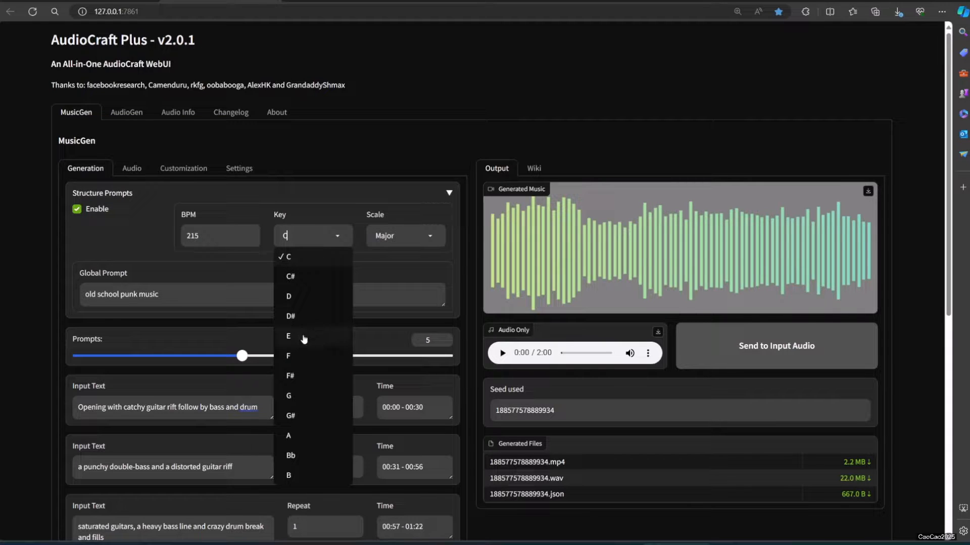
pyautogui.click(294, 399)
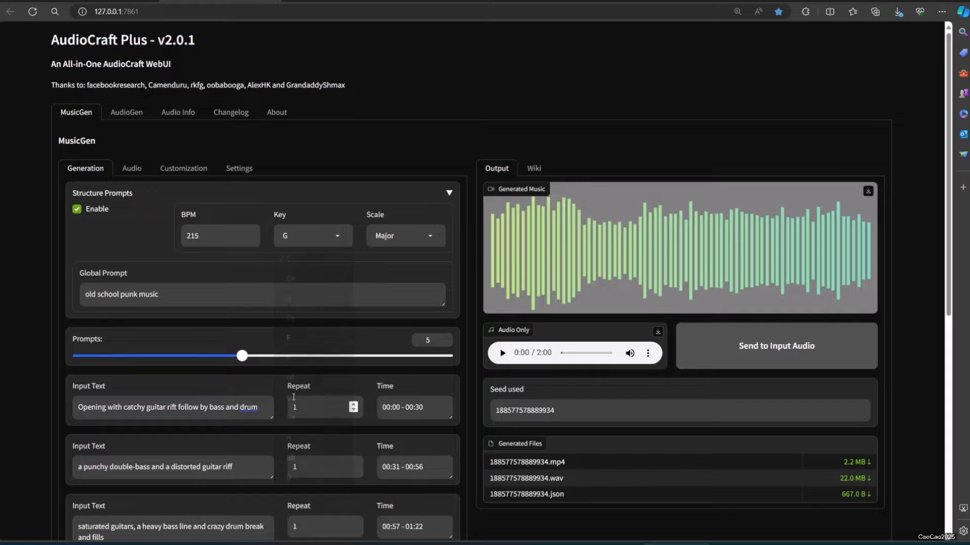
pyautogui.scroll(-8, 291, 277)
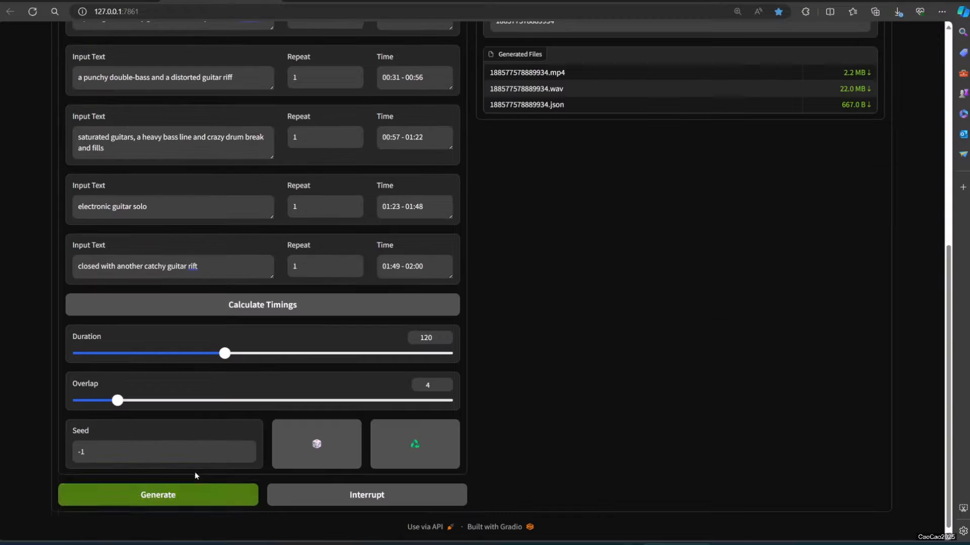
pyautogui.click(184, 498)
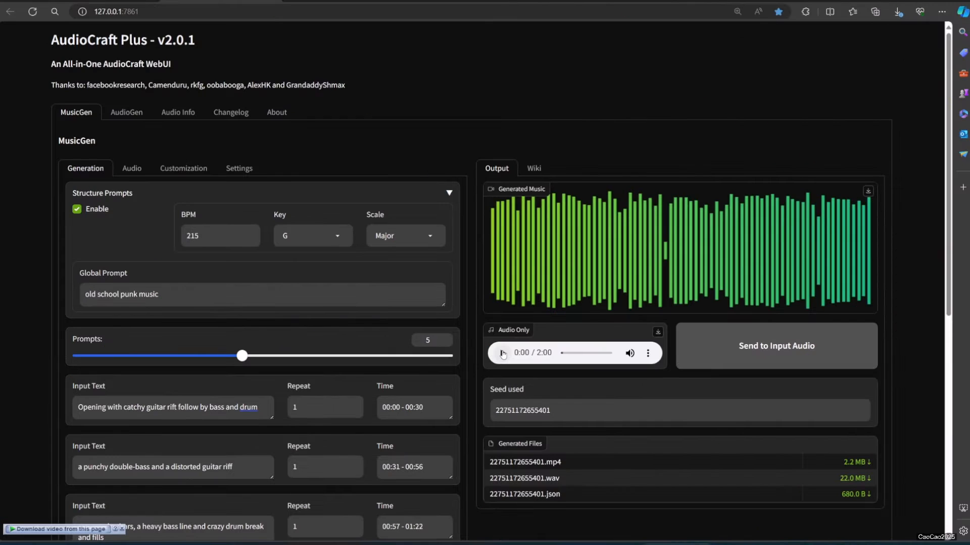
# Step: Play the new track's audio and compare its sections with the second, third and fourth prompts at their time ranges
pyautogui.click(502, 353)
pyautogui.moveTo(79, 466); pyautogui.dragTo(263, 471)
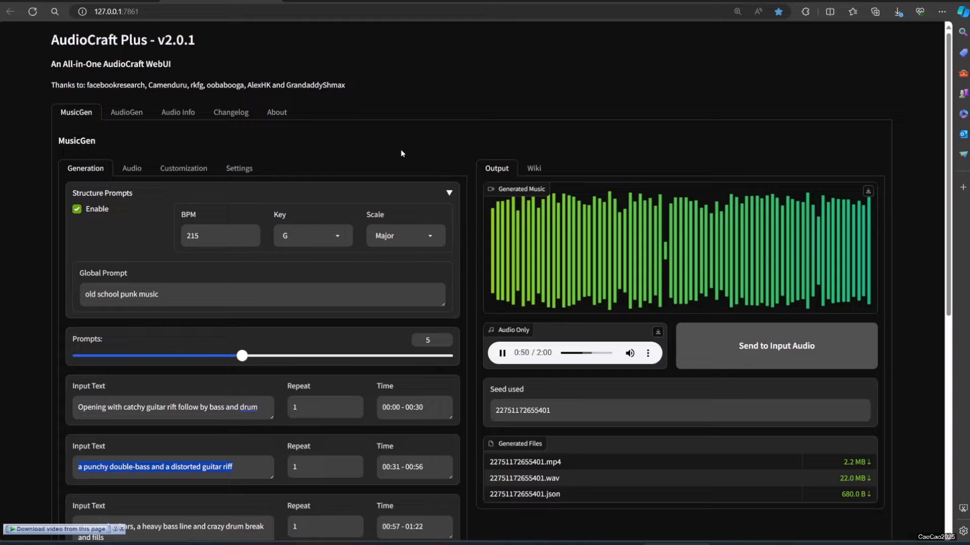
pyautogui.scroll(-2, 439, 208)
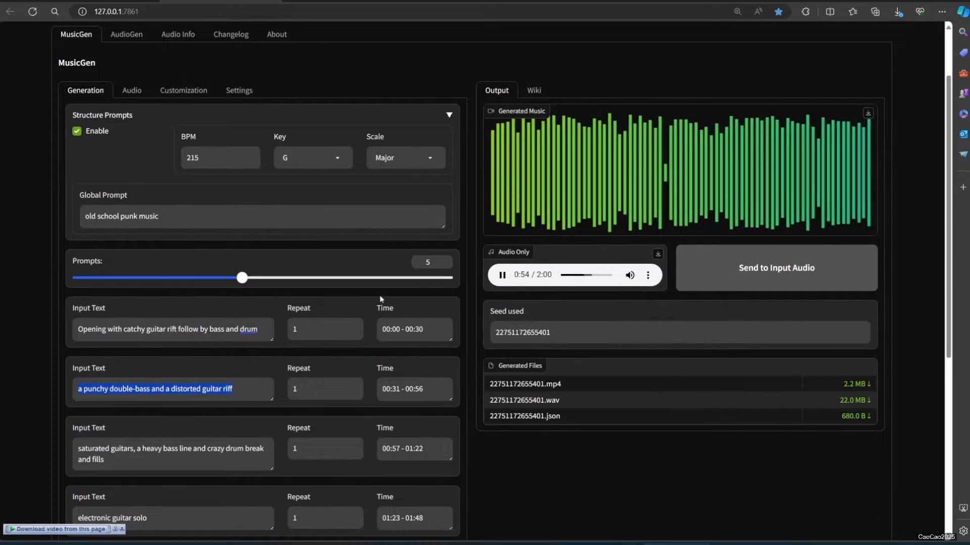
pyautogui.click(81, 450)
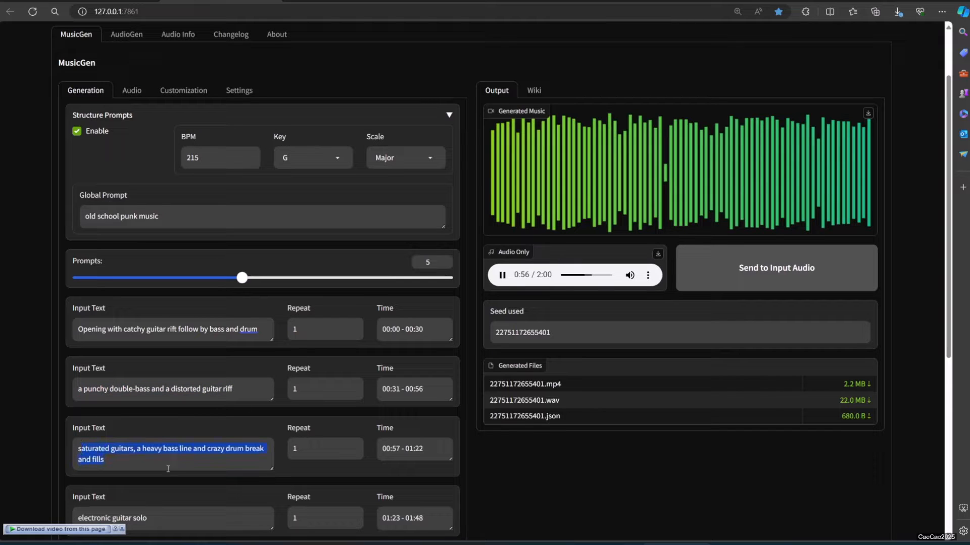
pyautogui.moveTo(507, 137)
pyautogui.scroll(-2, 265, 270)
pyautogui.click(86, 444)
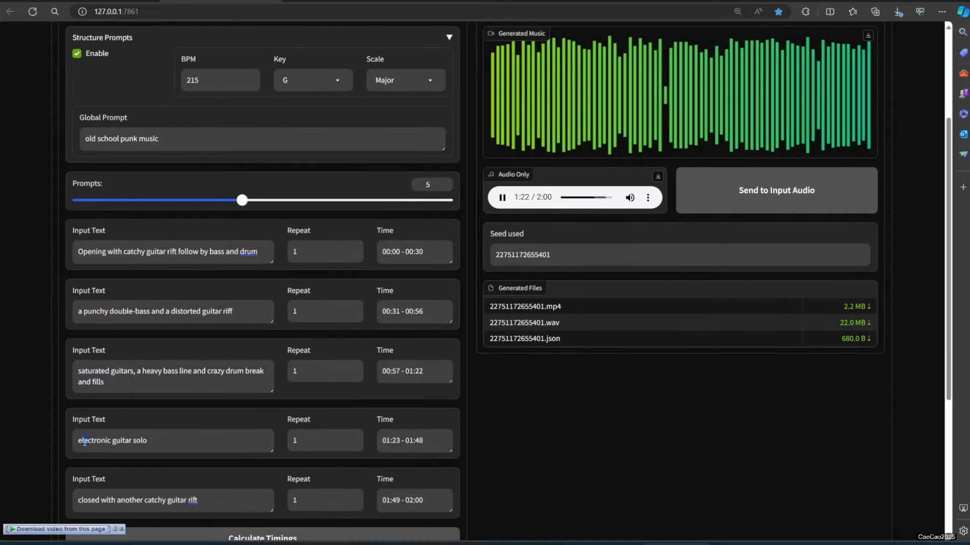
pyautogui.moveTo(165, 447); pyautogui.dragTo(58, 443)
pyautogui.hotkey('ctrl', 'z')
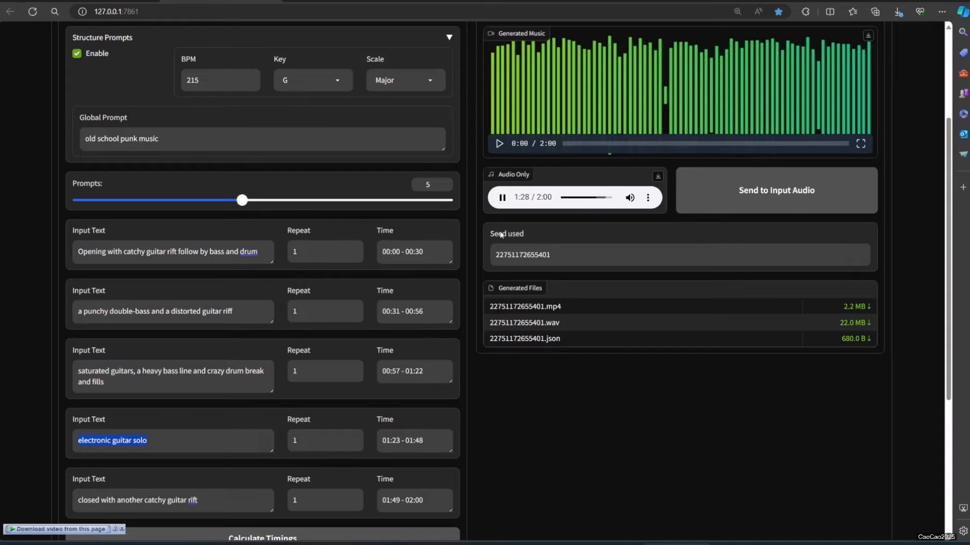
# Step: Follow the new track to its end, comparing the guitar solo and closing sections with the fourth and fifth prompts
pyautogui.scroll(3, 502, 235)
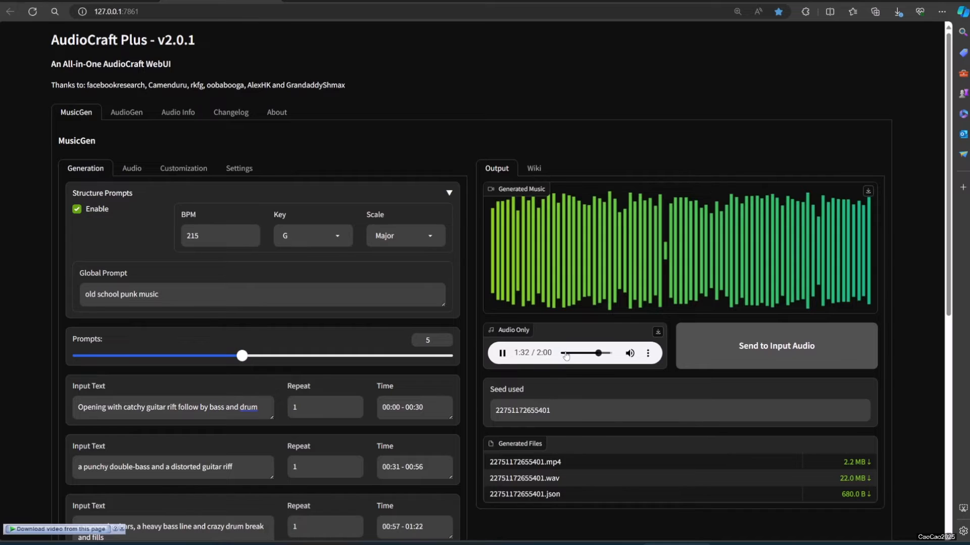
pyautogui.scroll(-3, 566, 356)
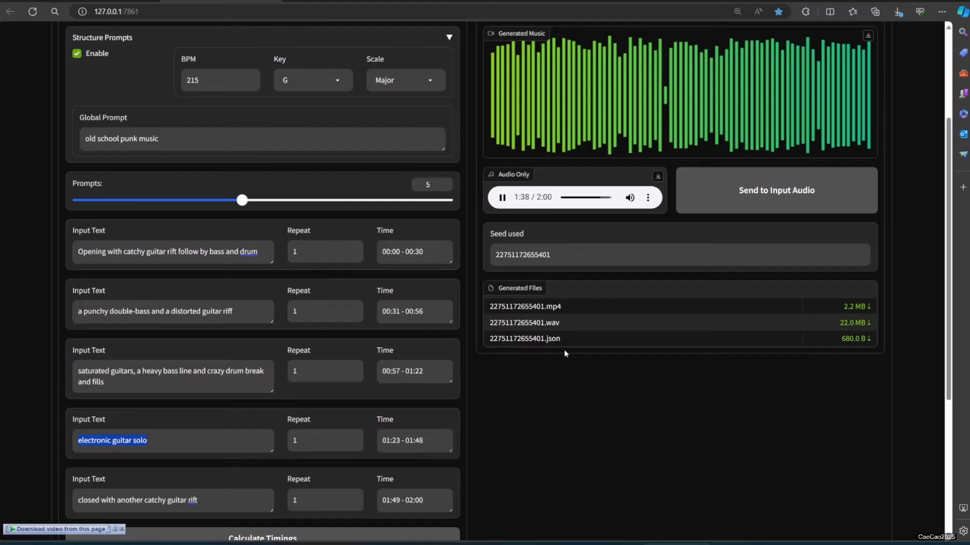
pyautogui.scroll(-2, 554, 348)
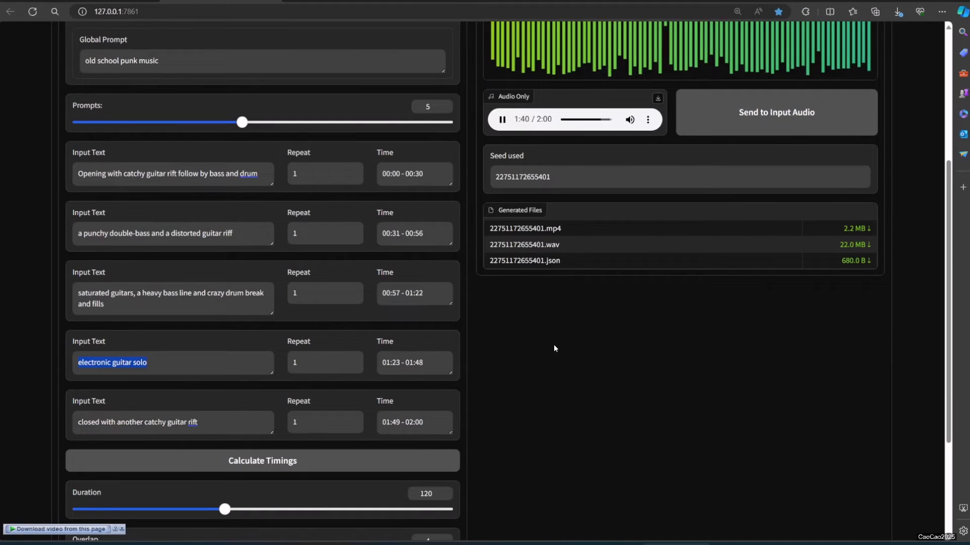
pyautogui.scroll(5, 554, 303)
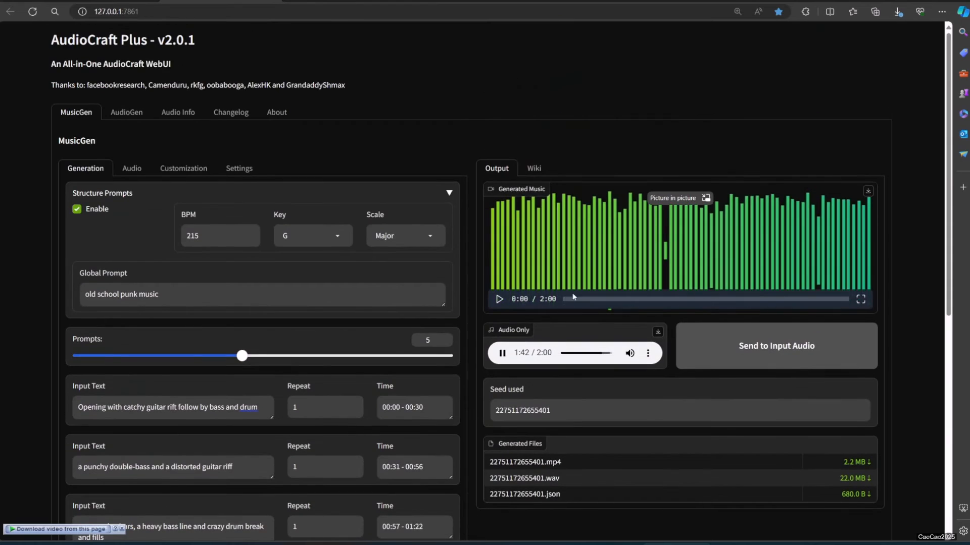
pyautogui.scroll(-5, 455, 374)
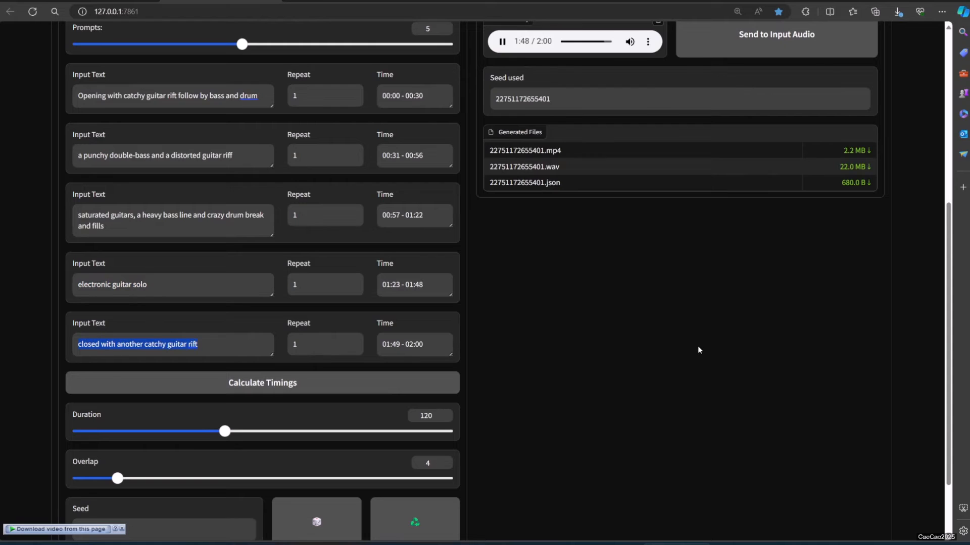
pyautogui.scroll(1, 698, 350)
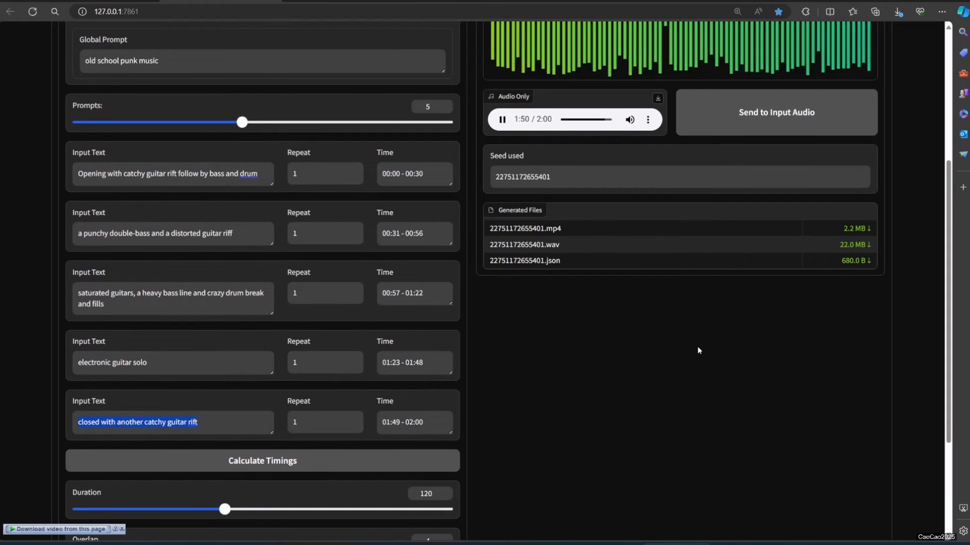
pyautogui.scroll(2, 692, 350)
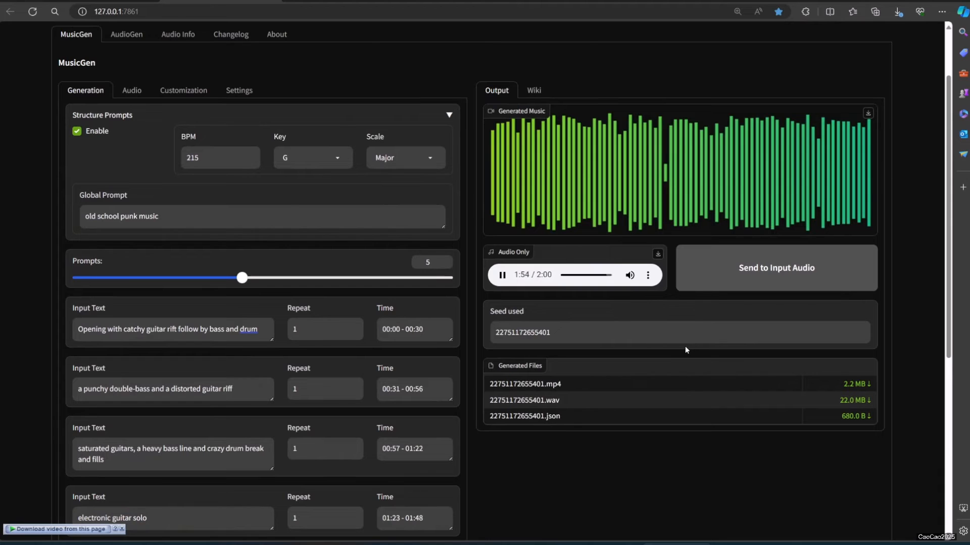
pyautogui.scroll(1, 663, 351)
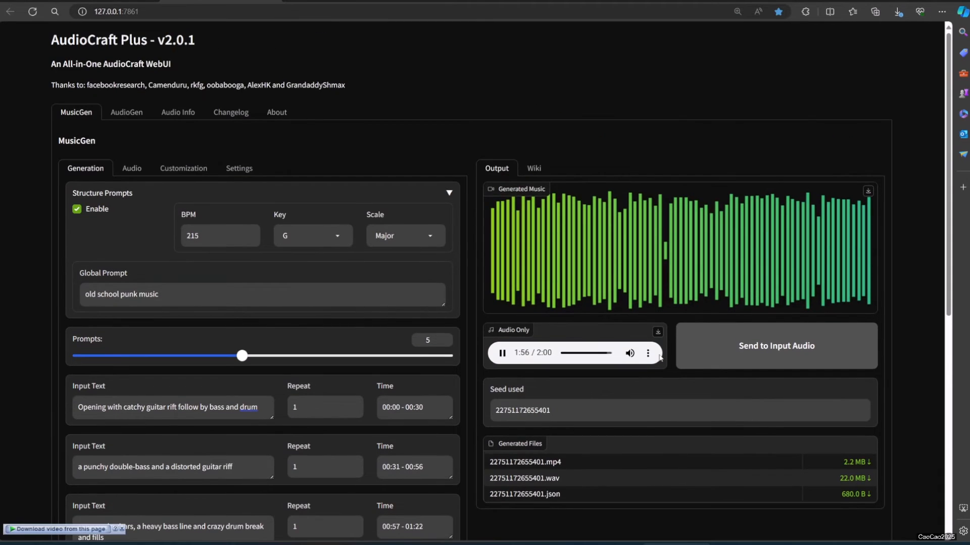
pyautogui.scroll(-3, 656, 352)
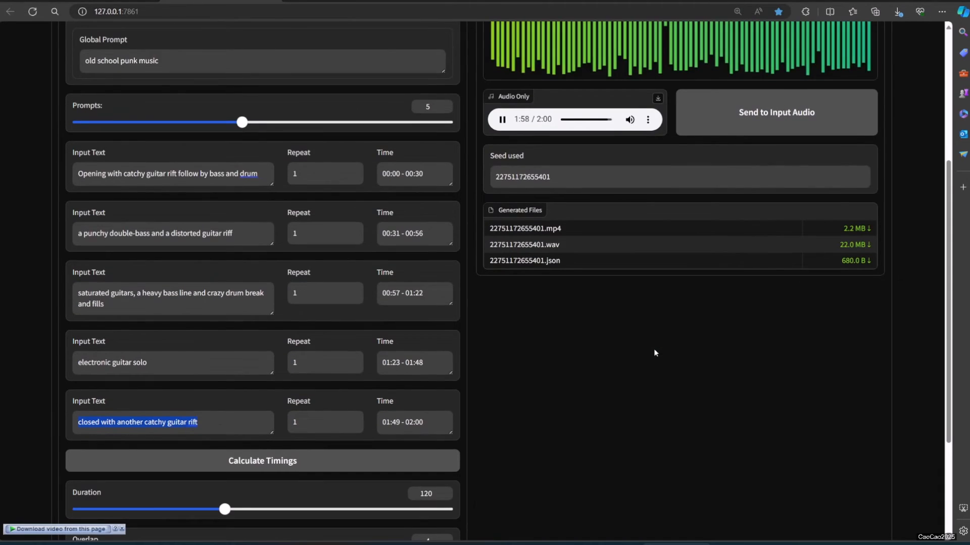
pyautogui.scroll(1, 655, 352)
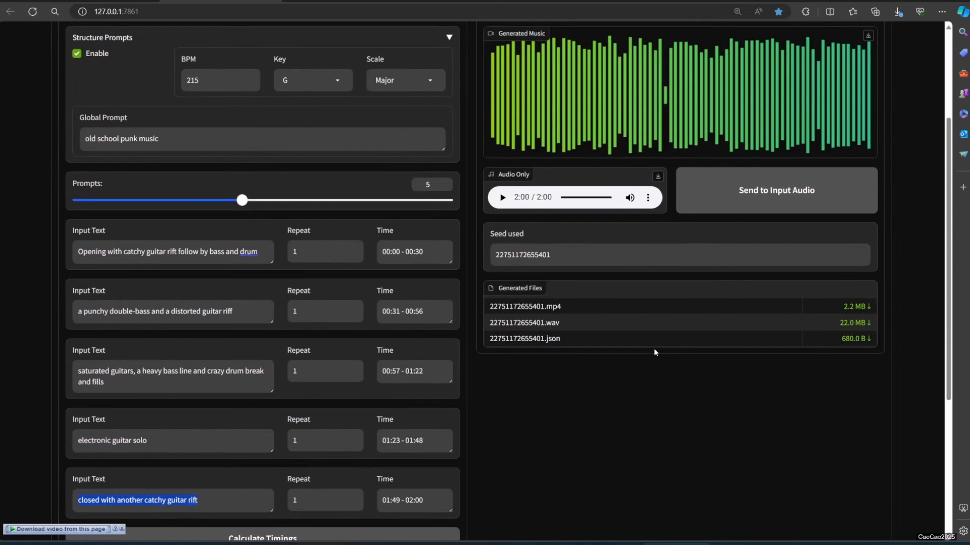
pyautogui.scroll(2, 655, 352)
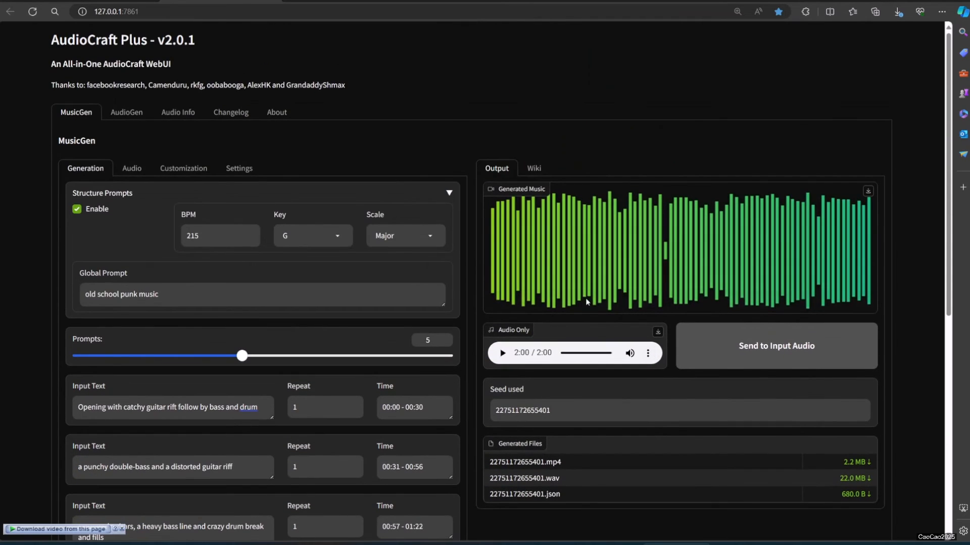